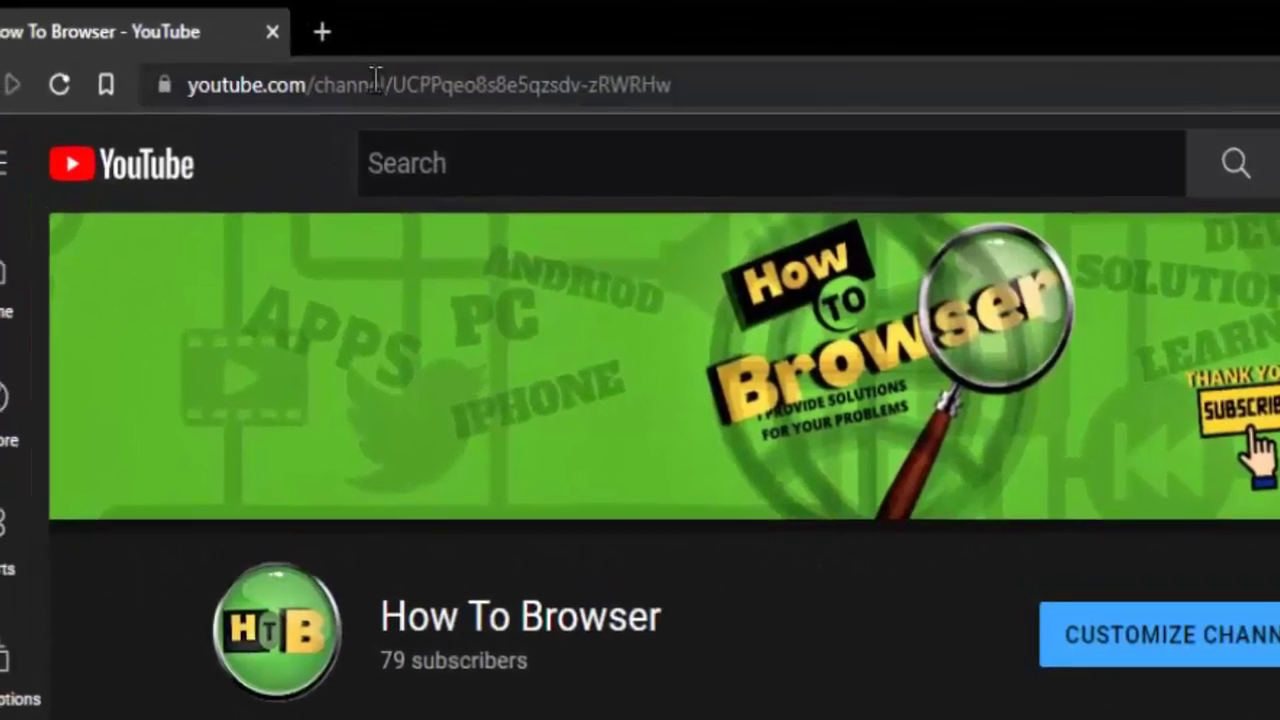
Copy the How To Browser channel page's full https address from the address bar
left_click(378, 88)
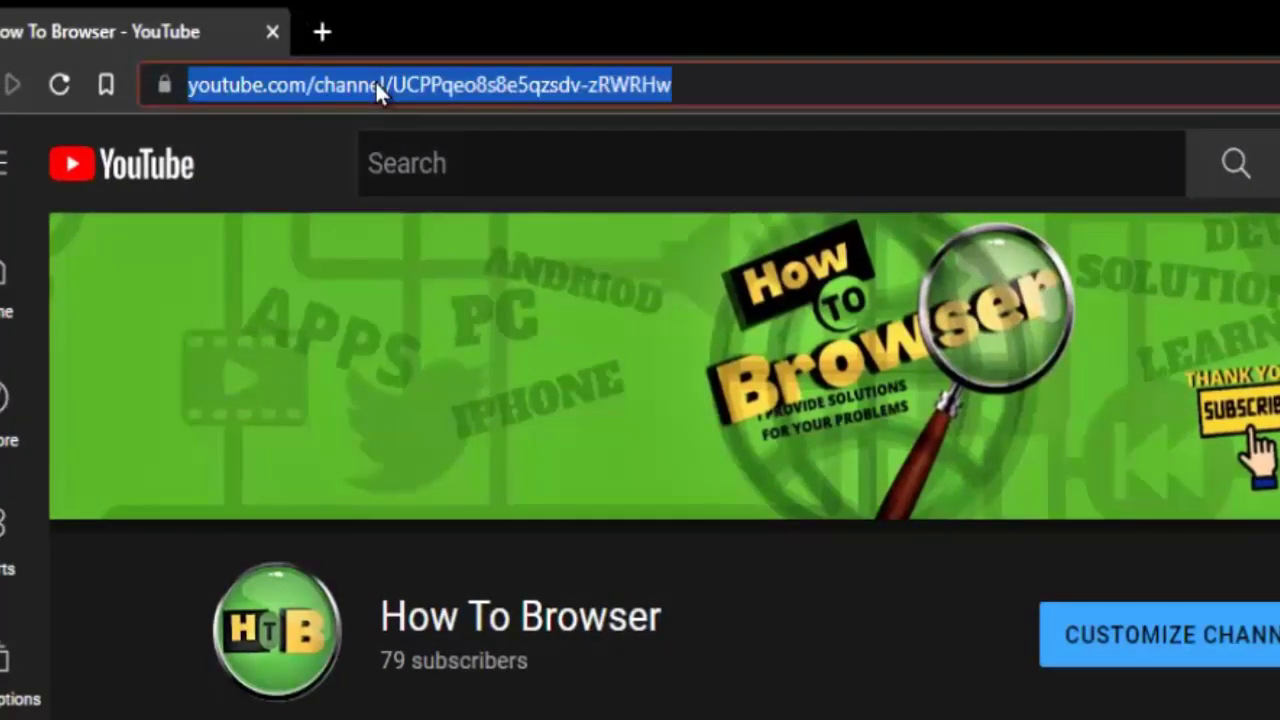
triple_click(441, 85)
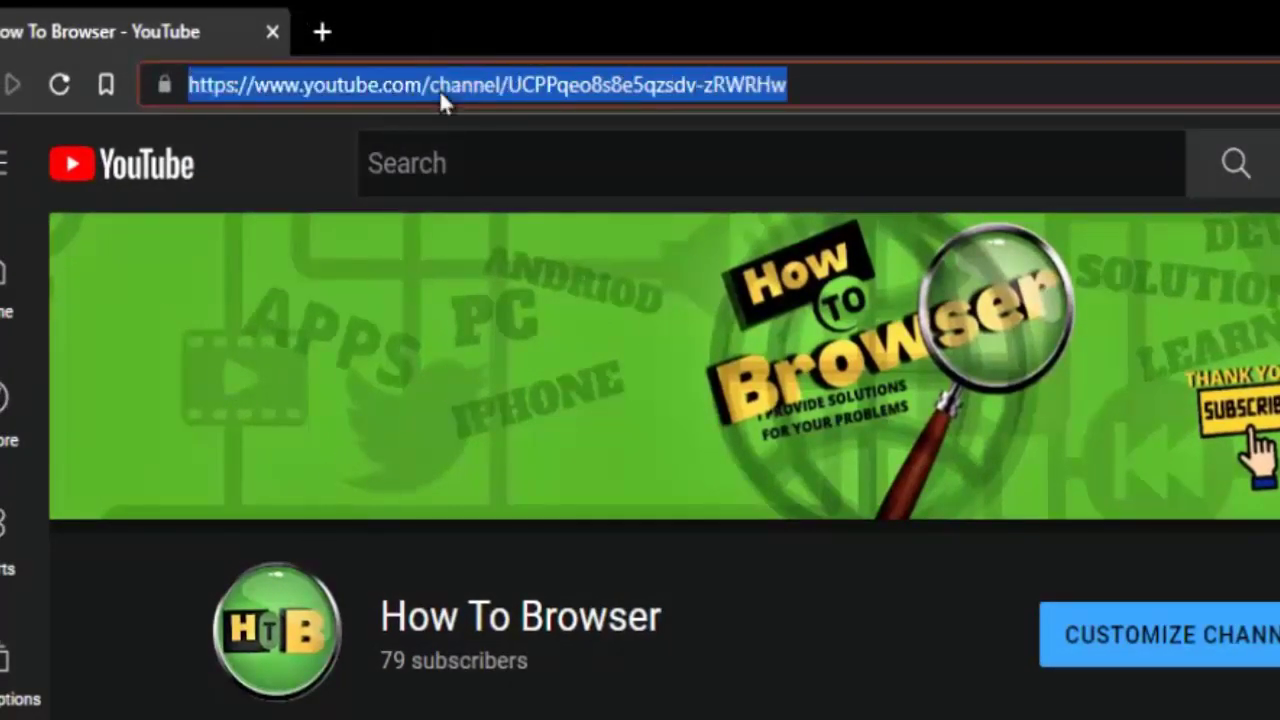
double_click(438, 88)
triple_click(440, 88)
right_click(483, 86)
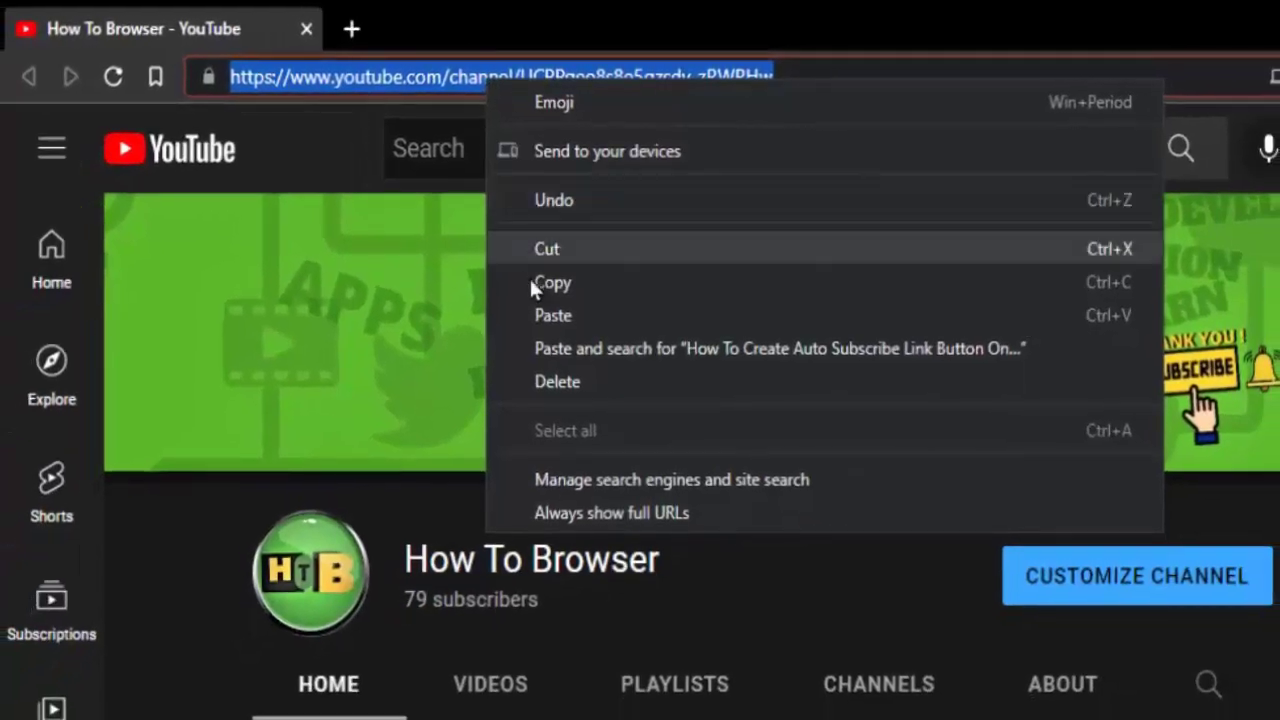
left_click(530, 311)
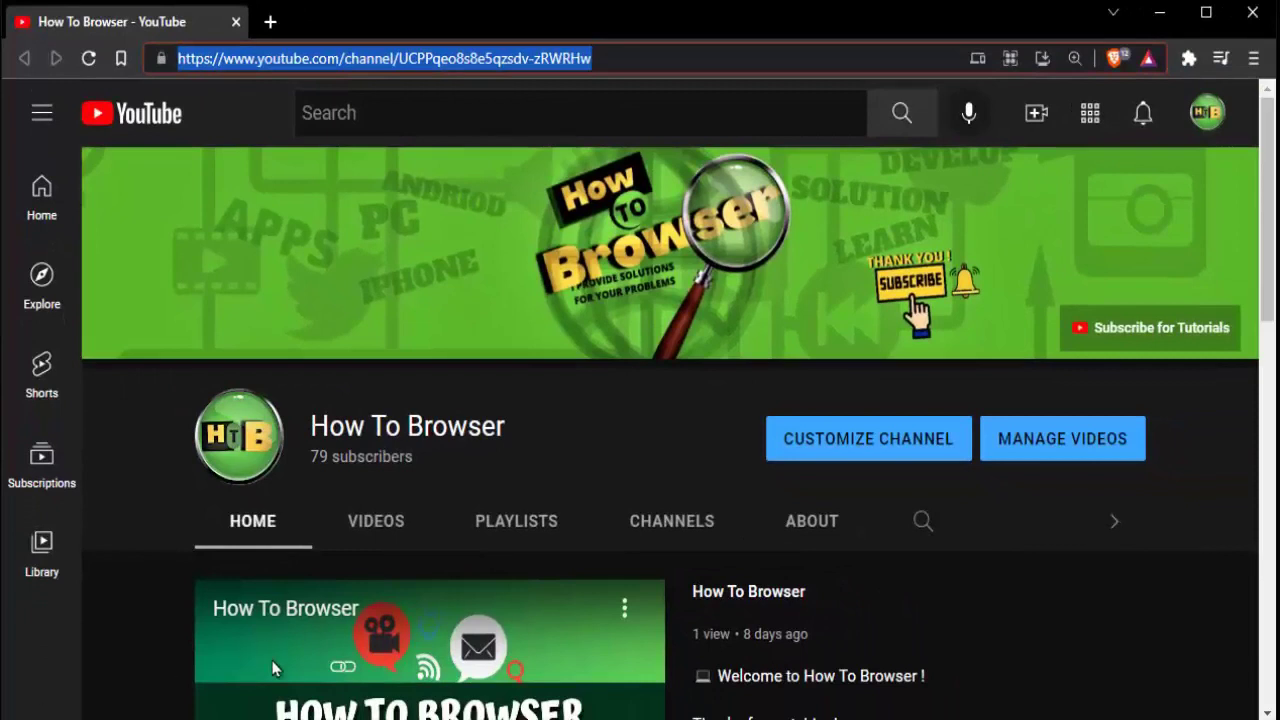
Open the desktop's blank New Text Document in WordPad
right_click(327, 461)
mouse_move(373, 694)
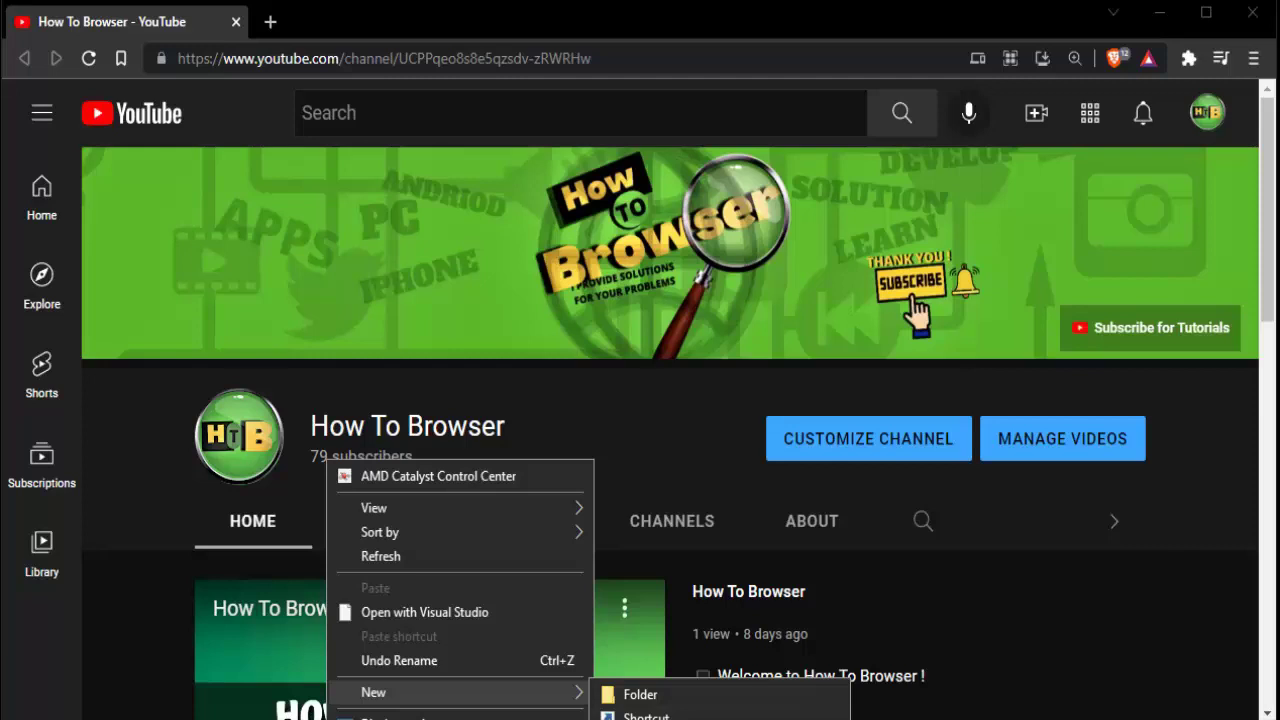
key("Escape")
mouse_move(355, 715)
left_mouse_down()
mouse_move(390, 550)
mouse_move(385, 497)
mouse_move(380, 715)
left_mouse_up()
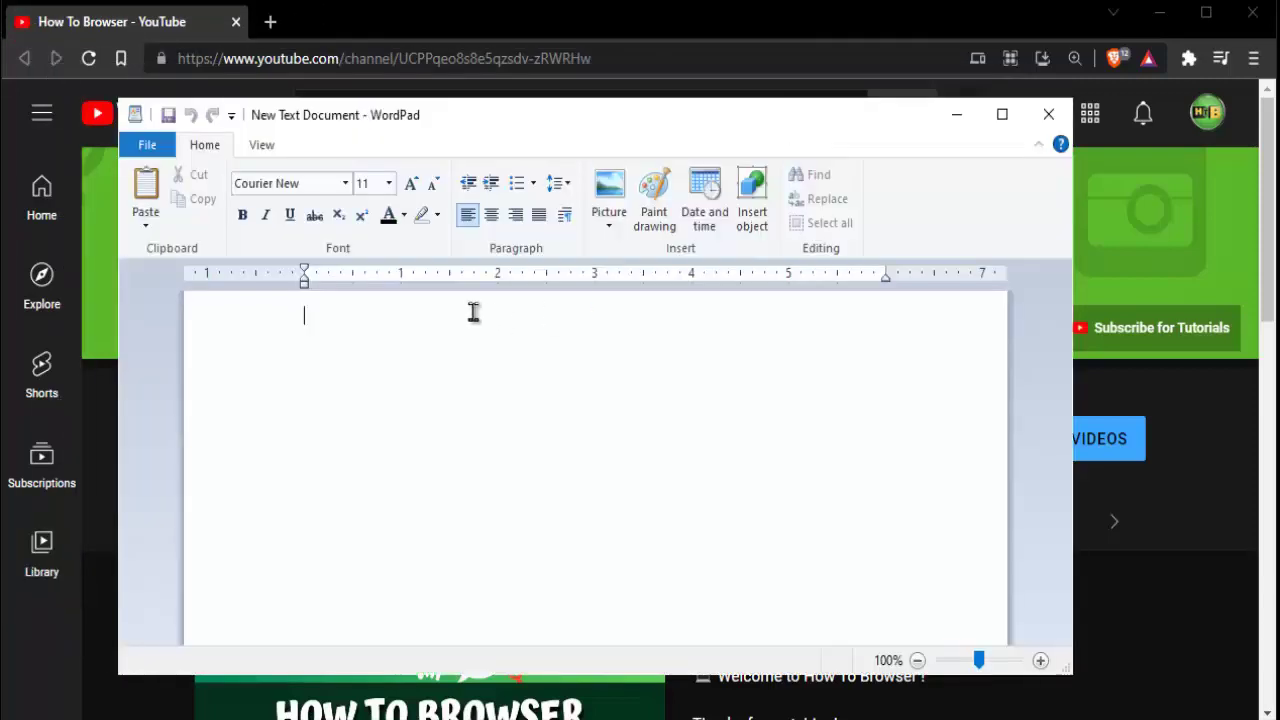
right_click(477, 313)
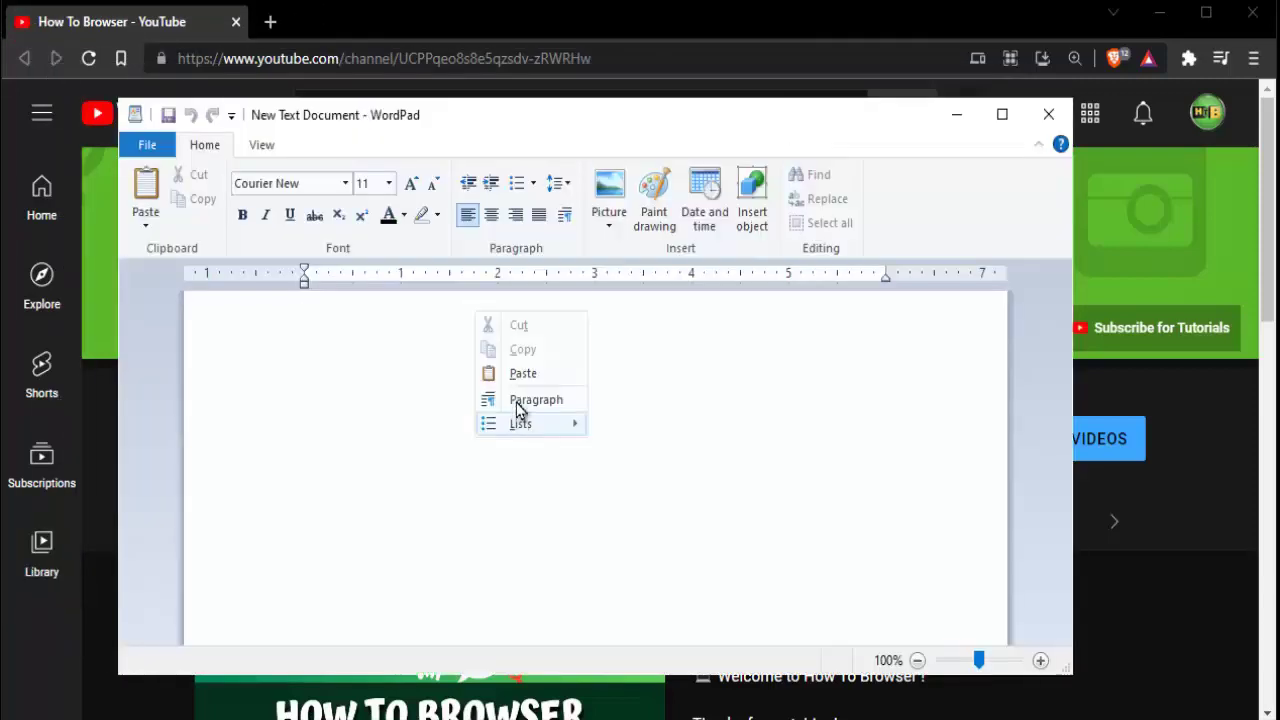
Paste the channel address into the document and add a trailing '/' at its end
left_click(540, 373)
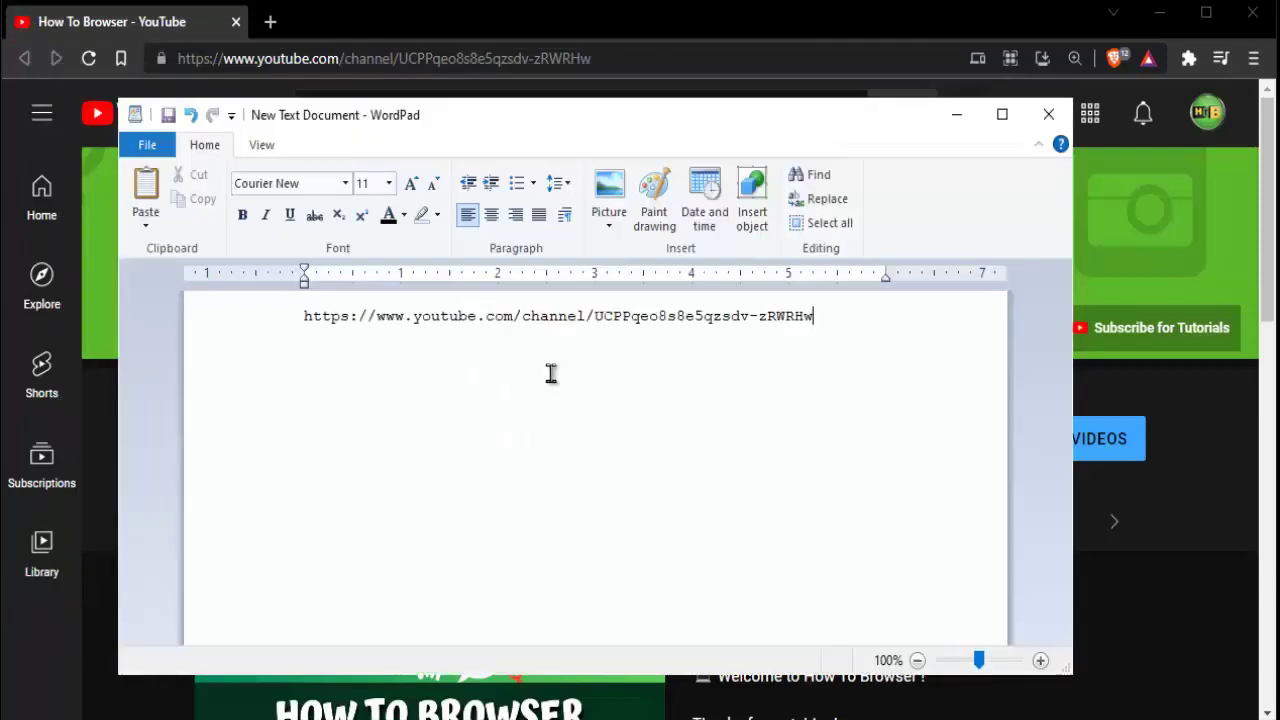
double_click(588, 316)
left_click_drag(586, 316, 596, 316)
left_click(851, 316)
type("/")
Select the trailing slash at the end of the address to check it
double_click(816, 318)
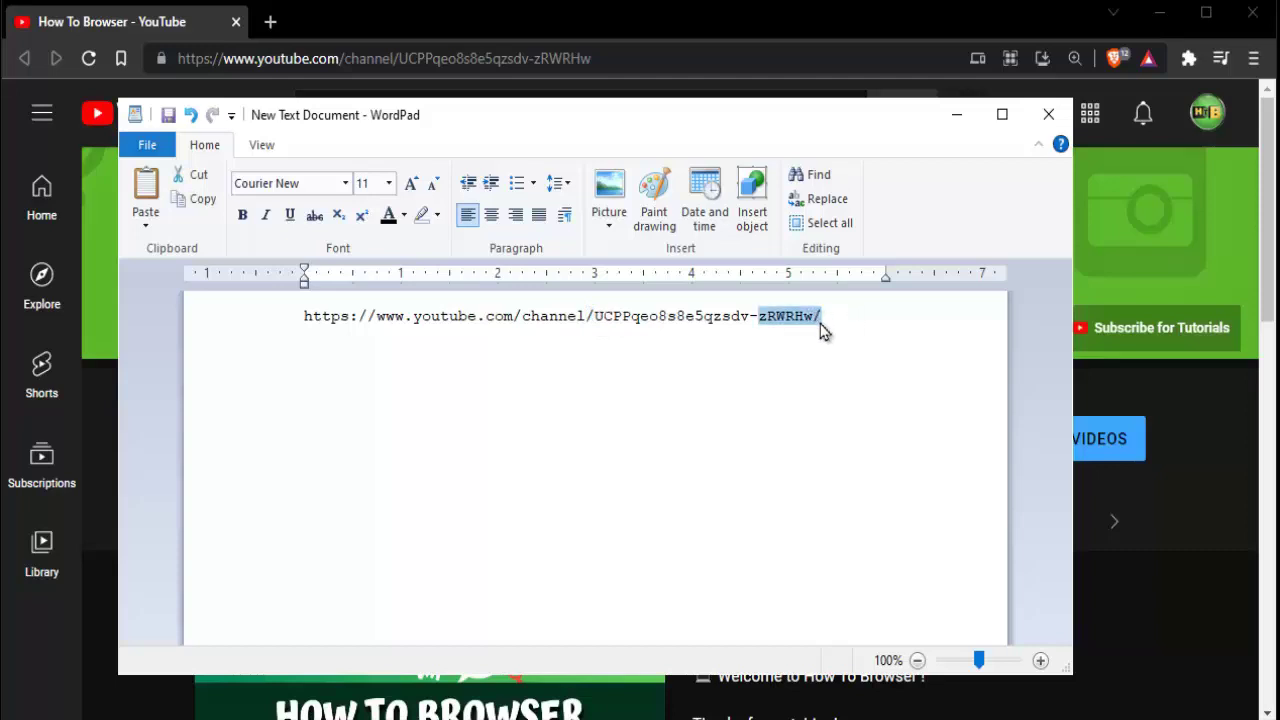
left_click(820, 316)
left_click_drag(813, 316, 853, 332)
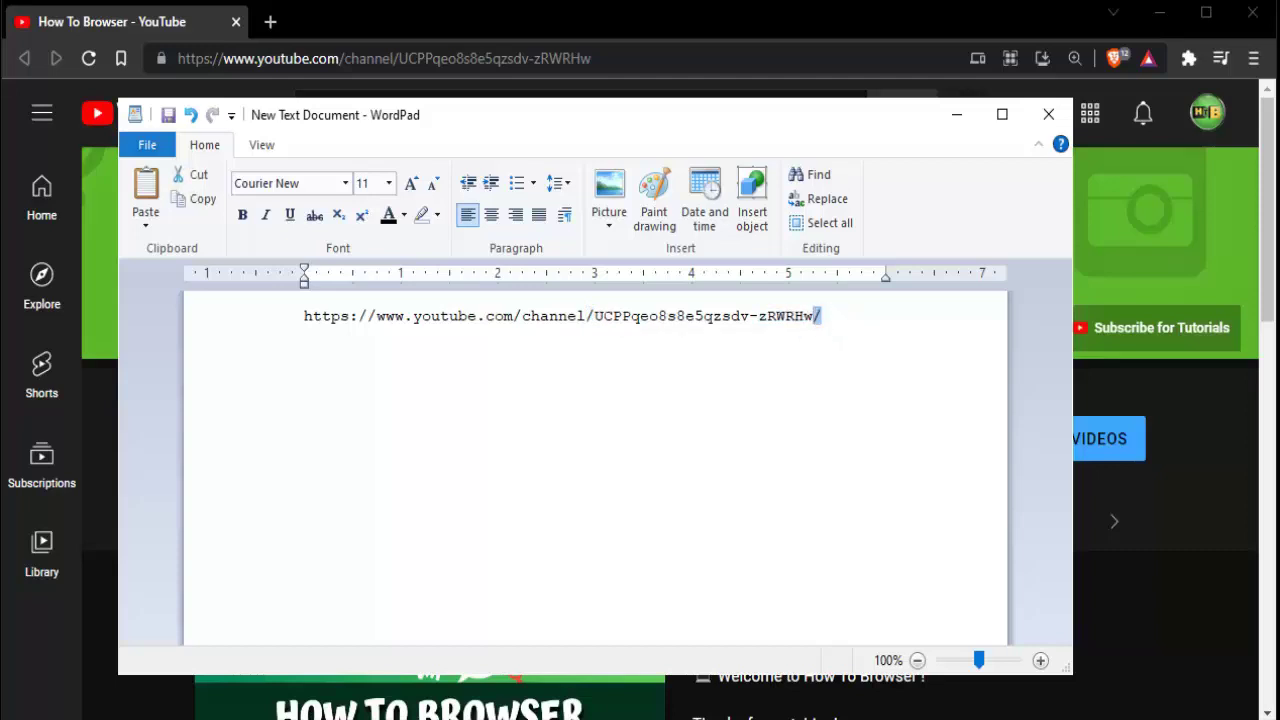
left_click(836, 318)
double_click(809, 318)
left_click_drag(822, 318, 846, 334)
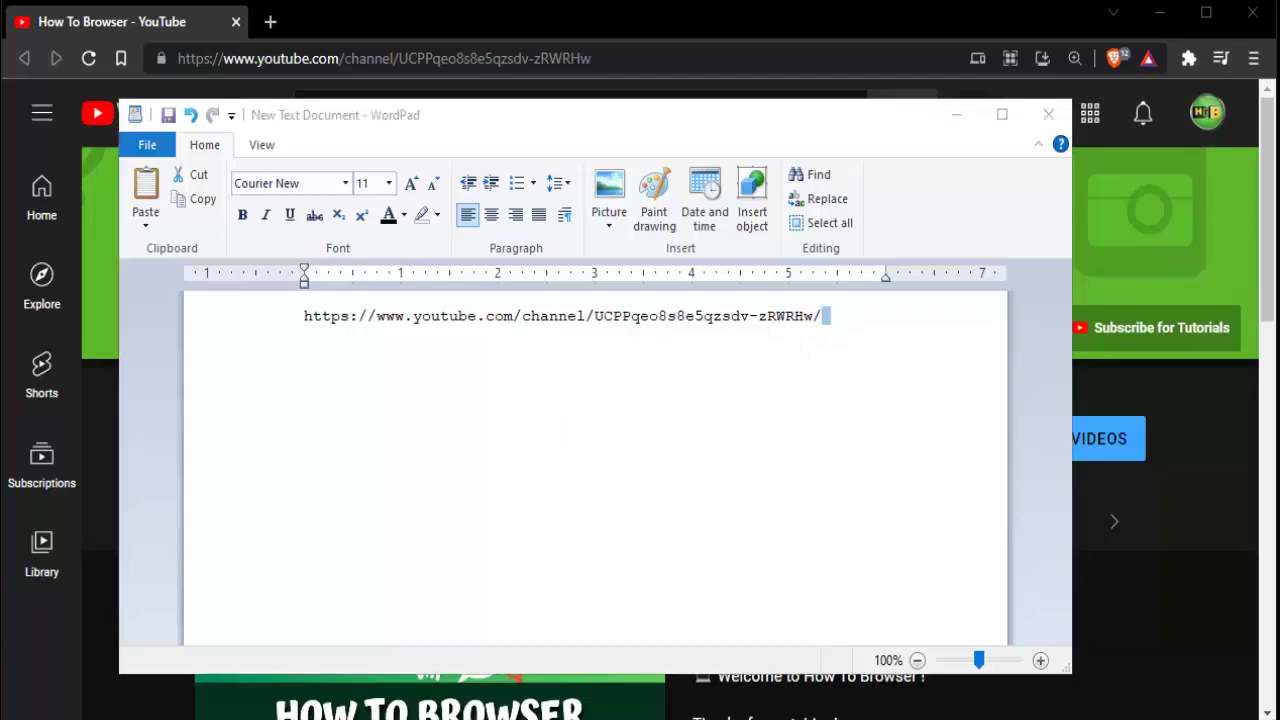
Type '?sub' after the slash and move the '?sub_' part onto a second line
left_click(840, 322)
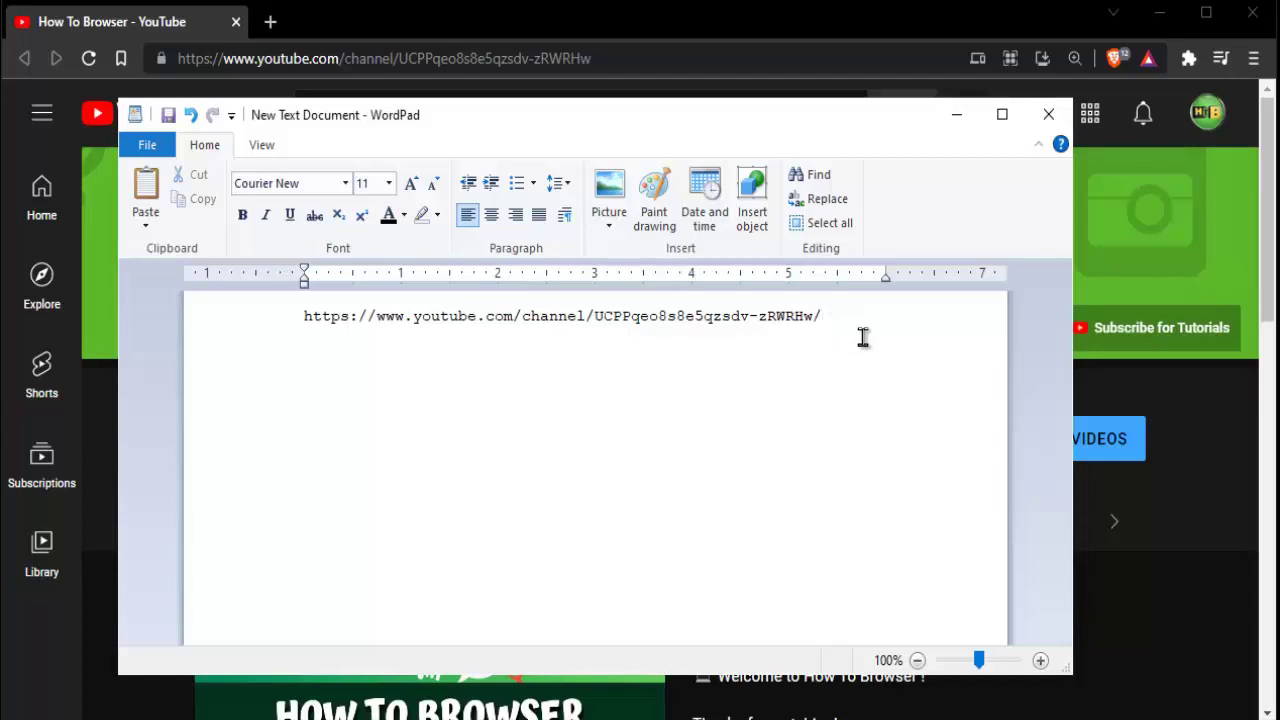
type("?sub_")
scroll(800, 420, "up", 6, "ctrl")
scroll(802, 368, "up", 12, "ctrl")
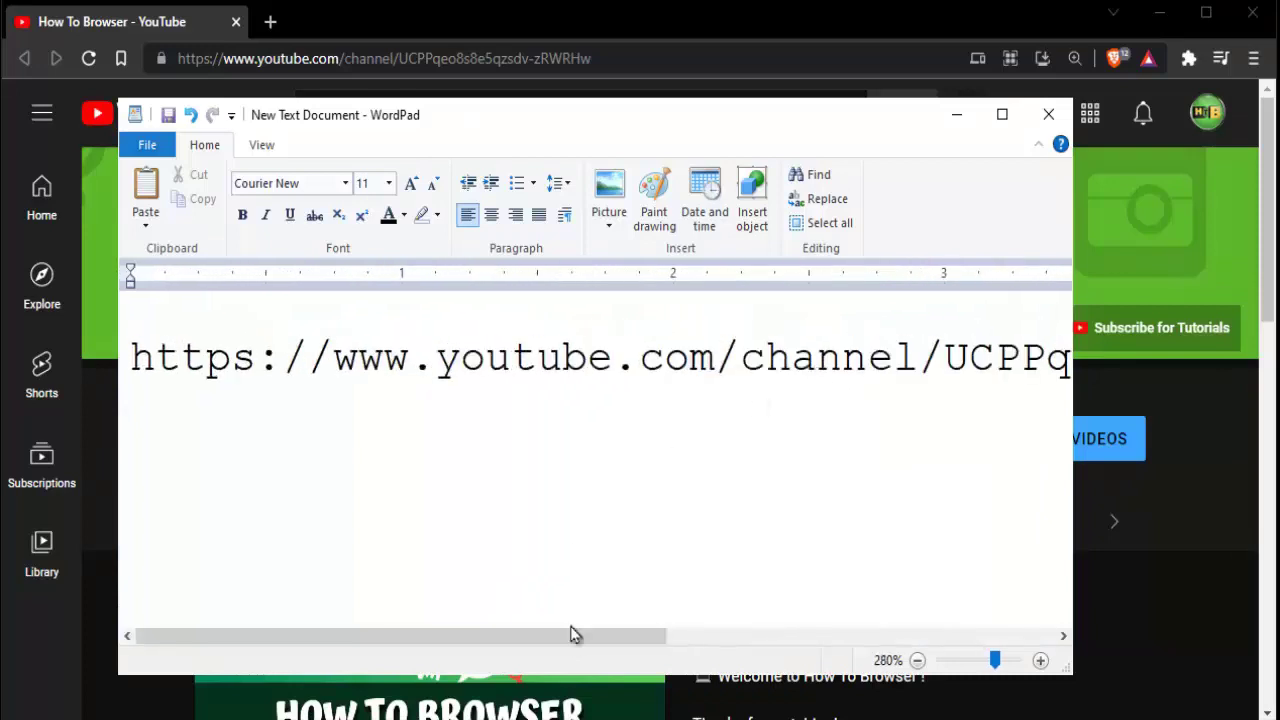
left_click_drag(571, 634, 1000, 626)
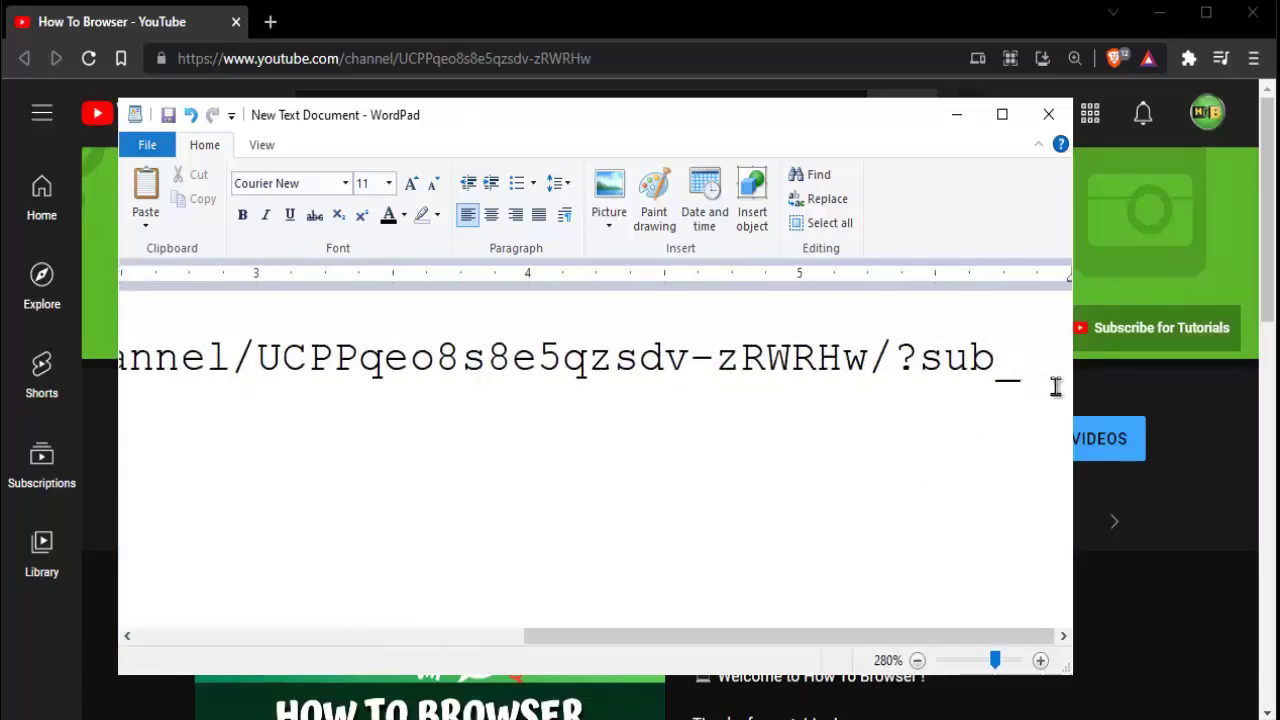
left_click_drag(1074, 374, 1258, 350)
left_click_drag(674, 643, 823, 634)
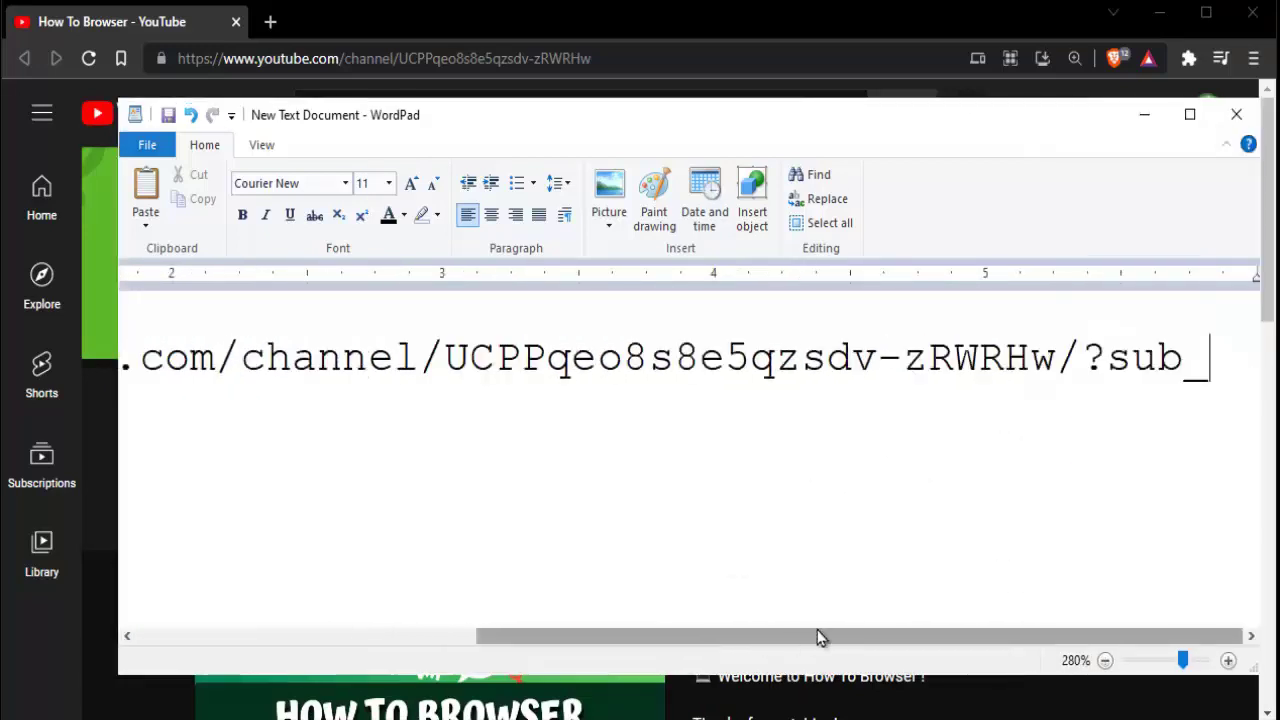
left_click(1087, 358)
key("Return")
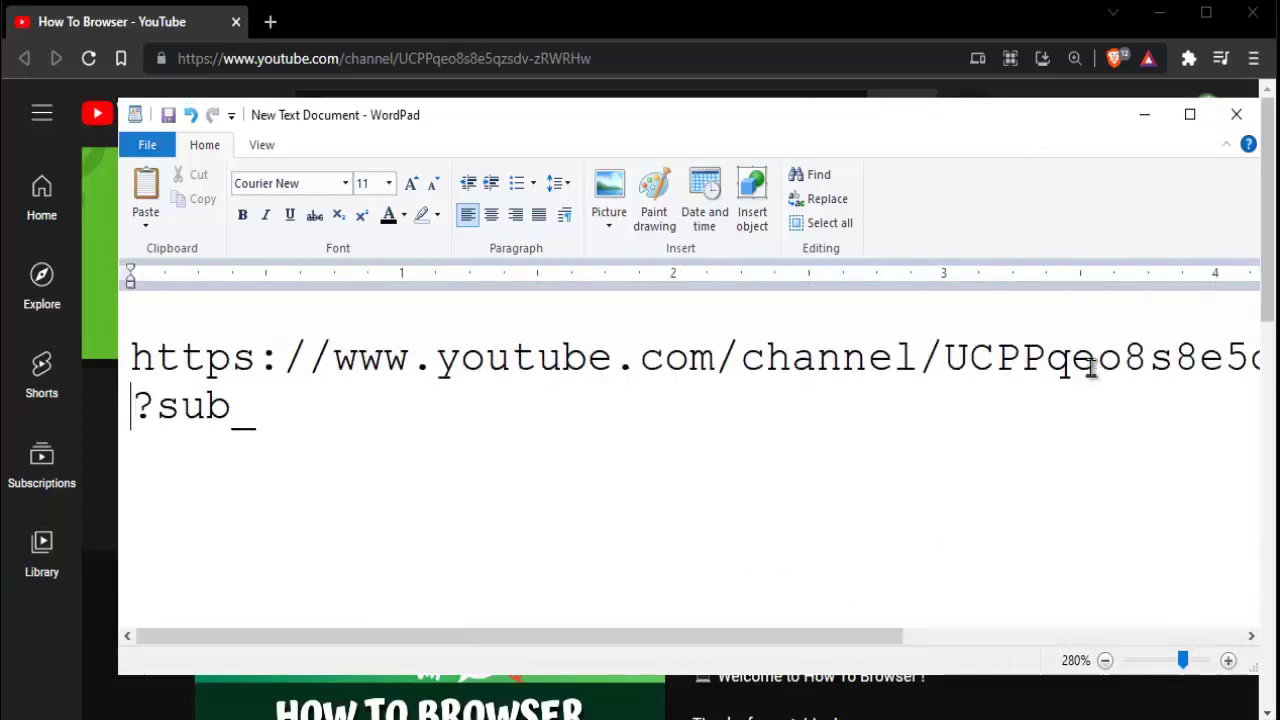
Complete the second line as '?sub_confirmation=1'
left_click(303, 422)
left_click_drag(136, 405, 294, 420)
left_click(297, 410)
type("confirmation")
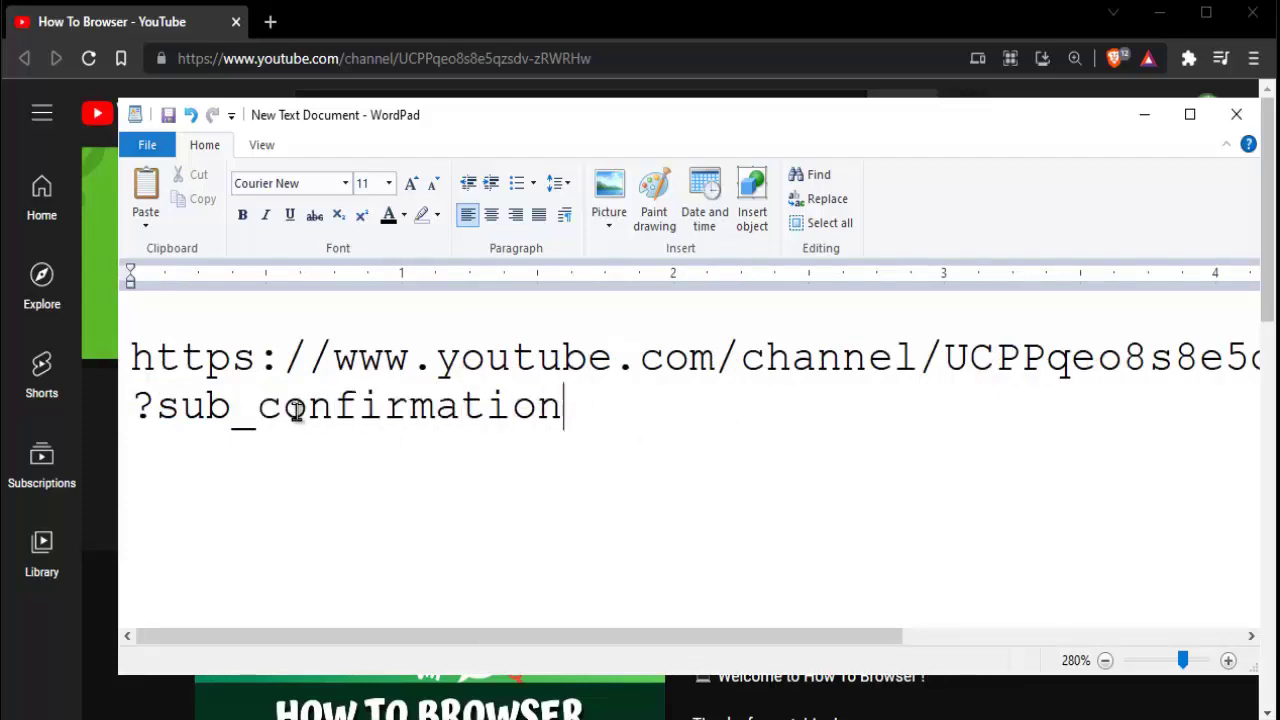
type("--")
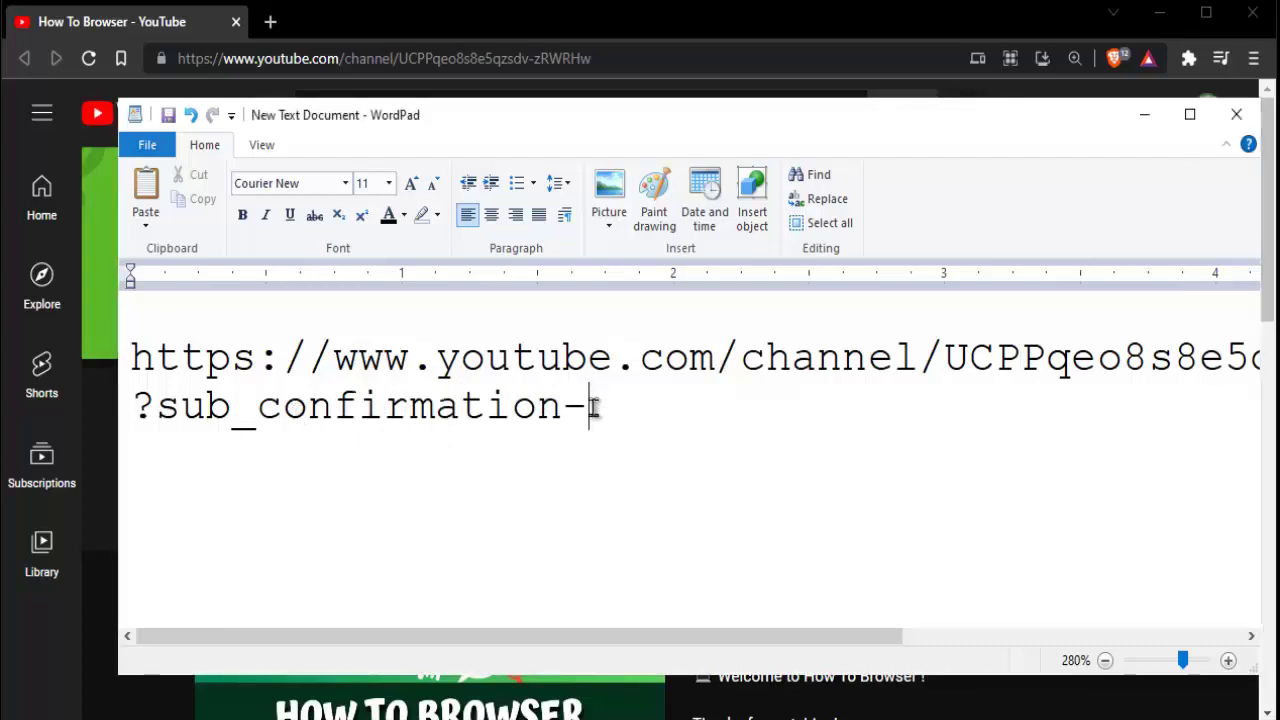
key("BackSpace")
type("=1")
Review both lines of the subscribe link by selecting each in turn
left_click_drag(134, 406, 614, 434)
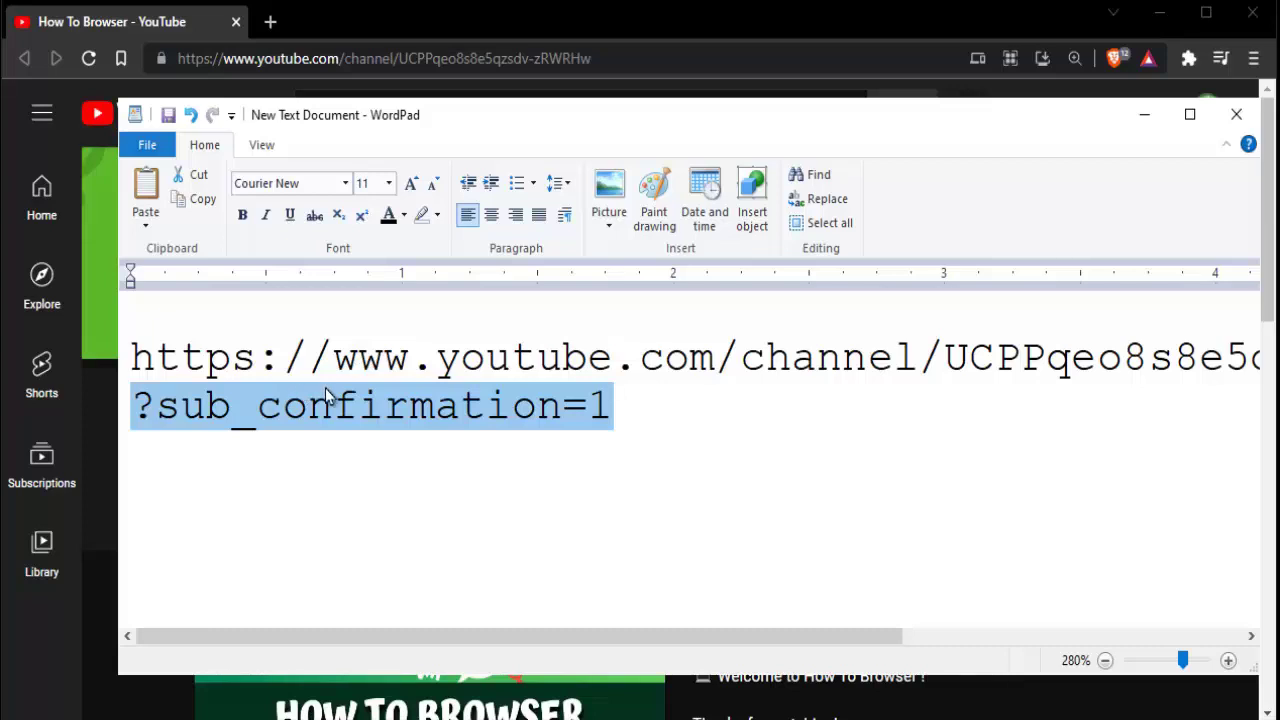
scroll(401, 413, "down", 7, "ctrl")
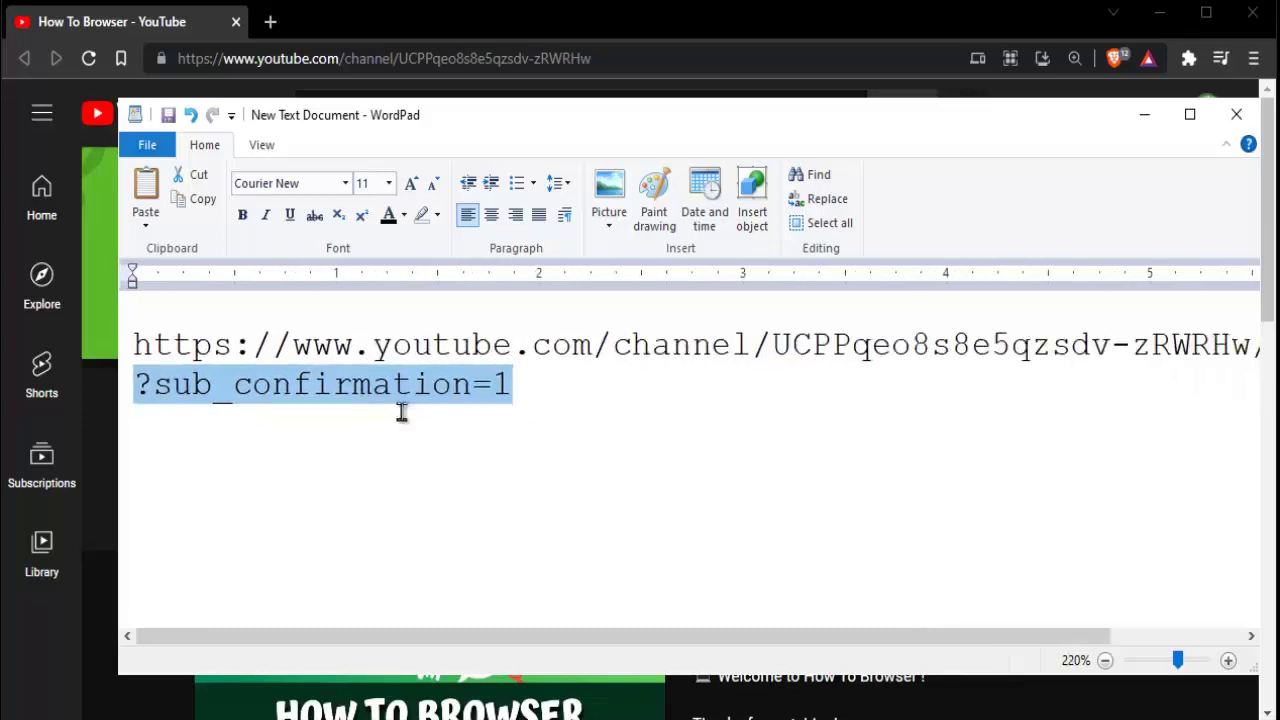
scroll(401, 413, "down", 1, "ctrl")
left_click_drag(1152, 340, 1194, 338)
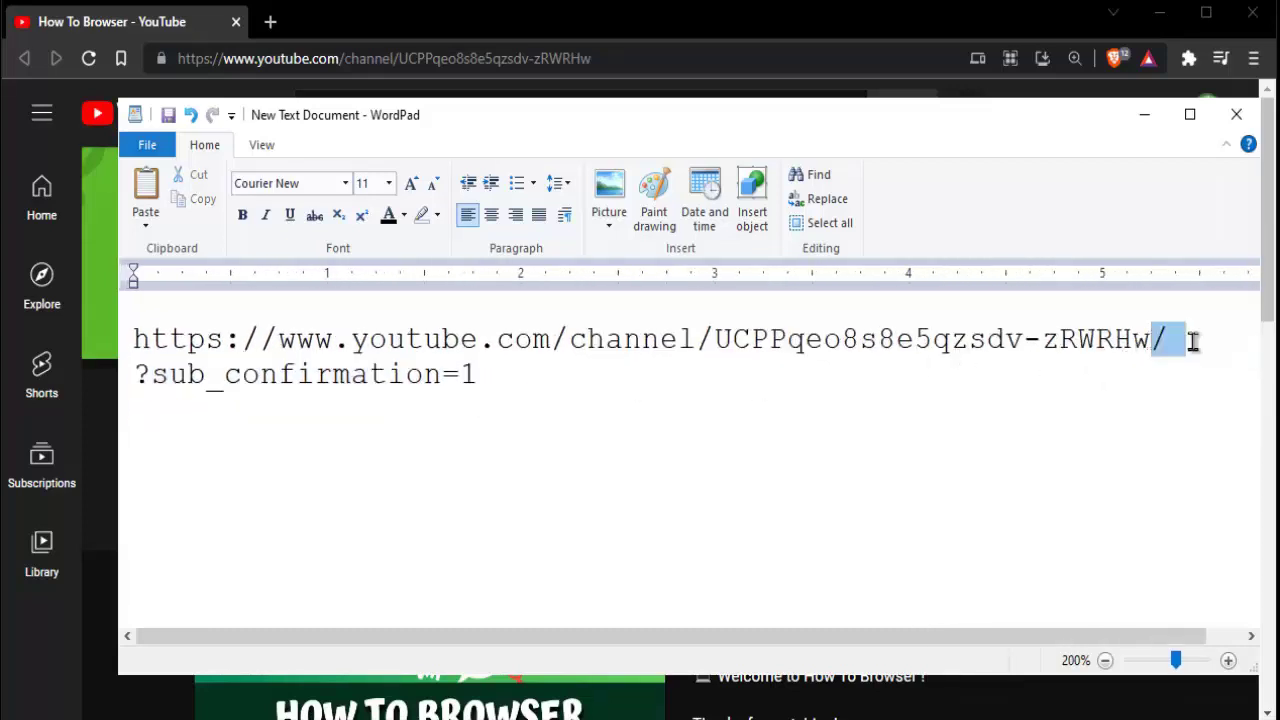
left_click(565, 367)
triple_click(553, 350)
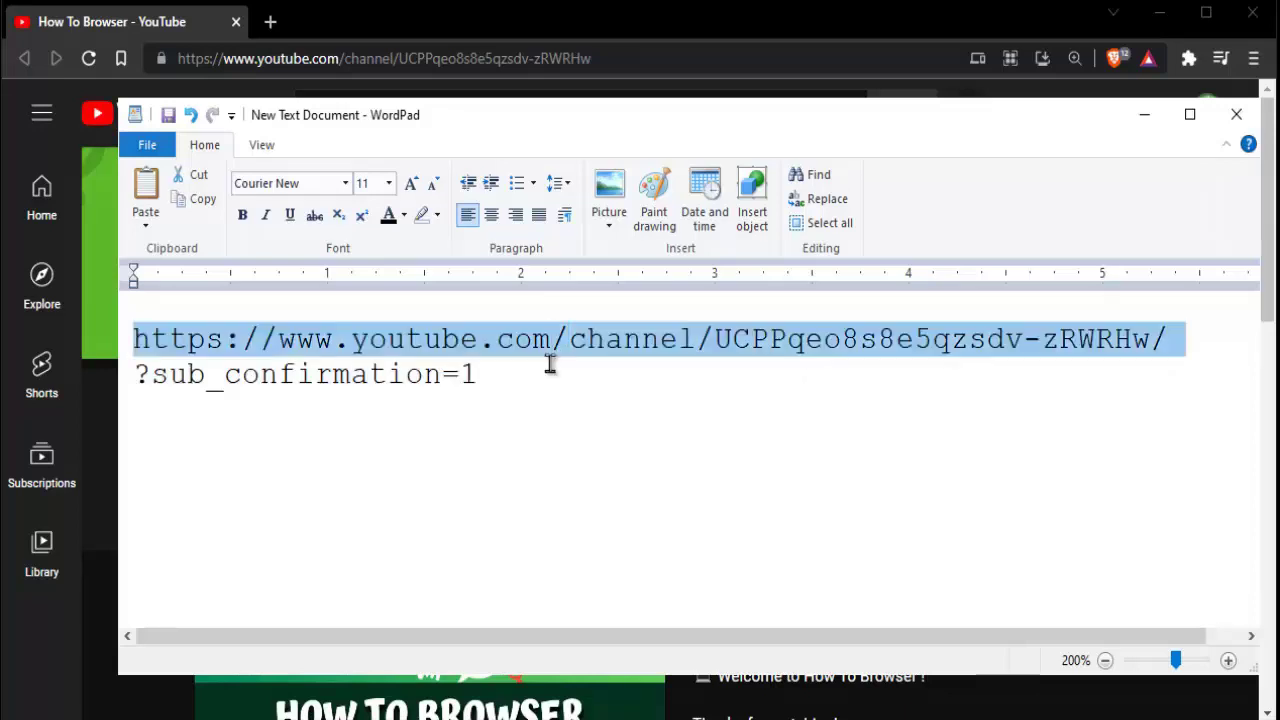
left_click(543, 380)
Copy the entire two-line subscribe link and return to the channel page's address bar
key("ctrl+a")
right_click(262, 350)
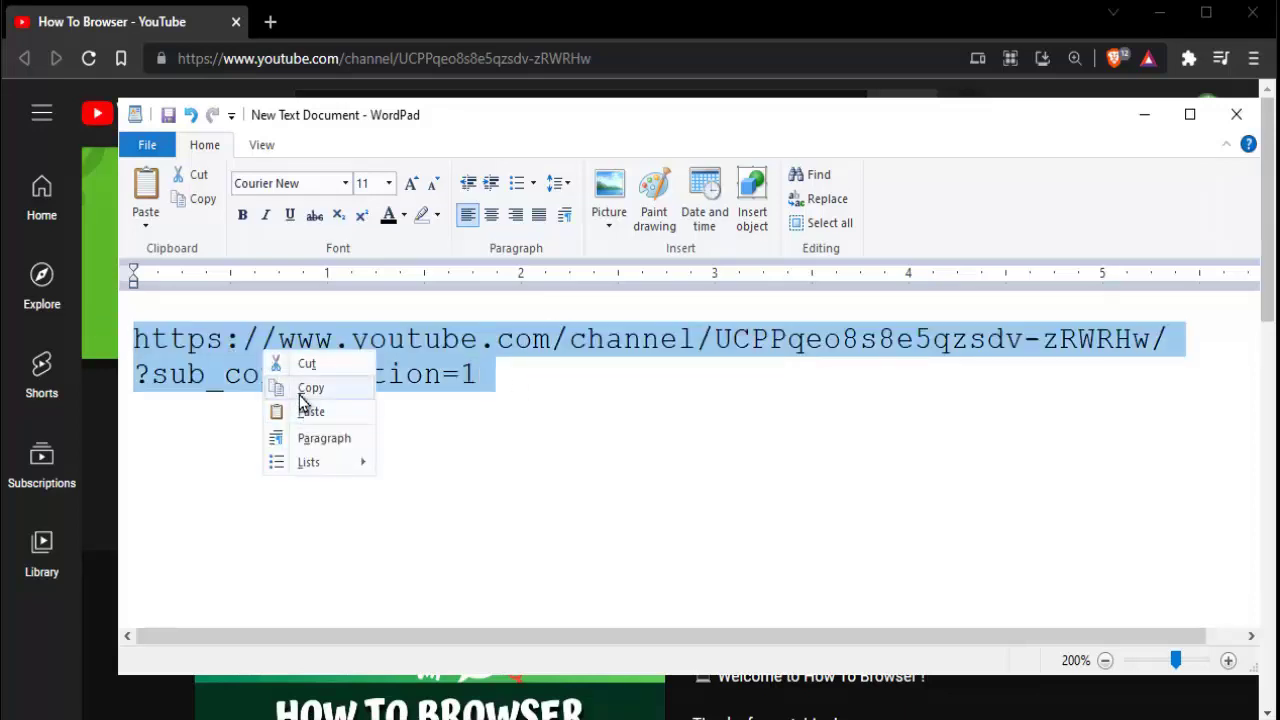
left_click(290, 386)
left_click(1144, 114)
left_click(501, 62)
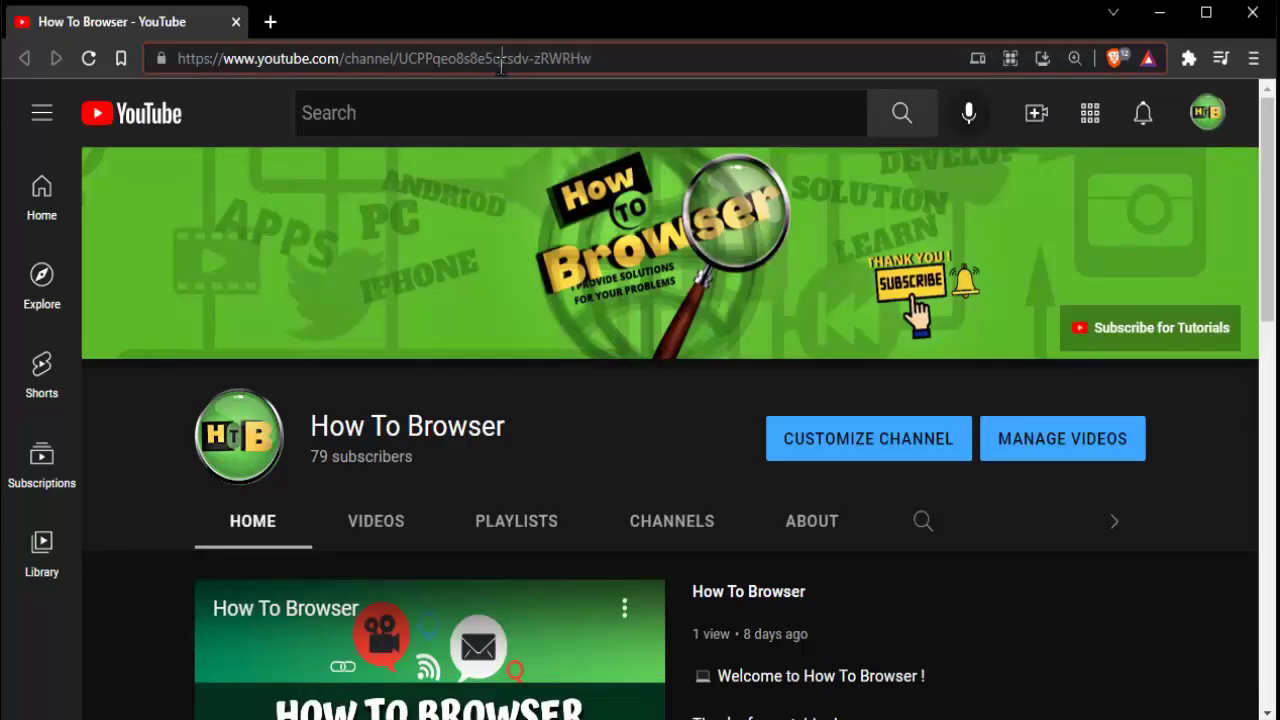
right_click(501, 75)
Load the pasted ?sub_confirmation=1 link, pause the trailer, and cancel the subscription prompt
left_click(545, 243)
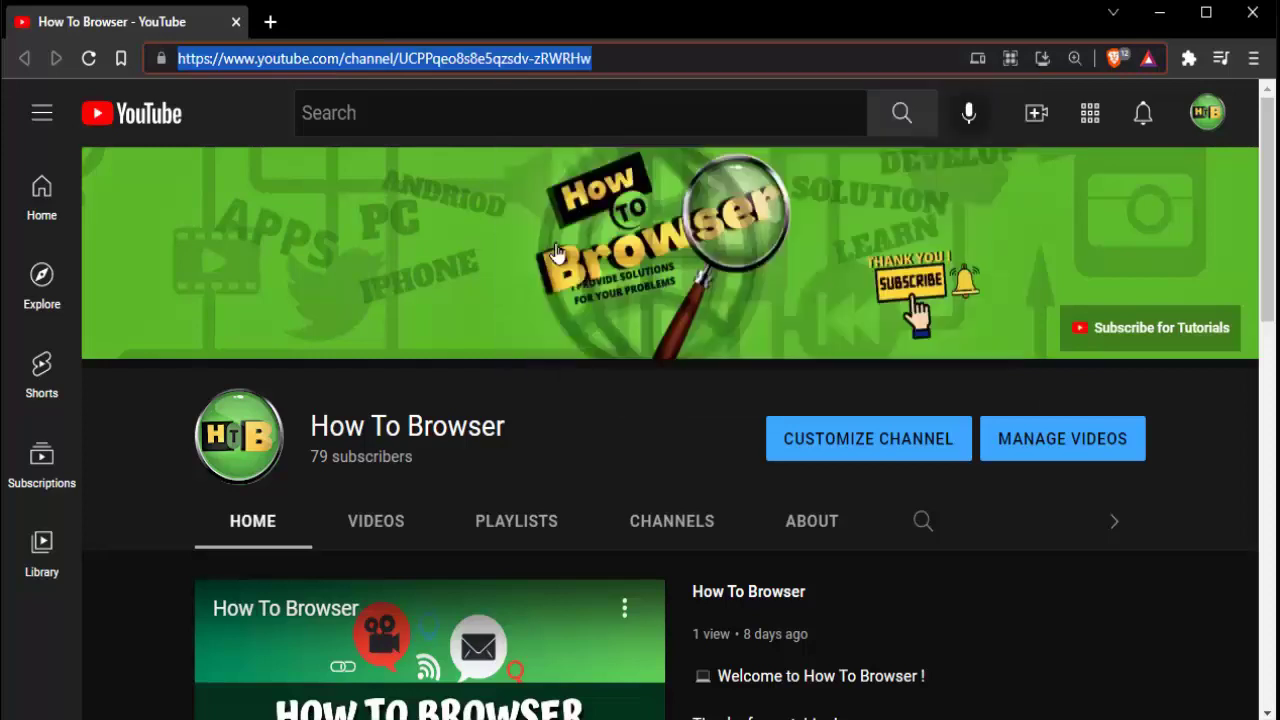
key("Return")
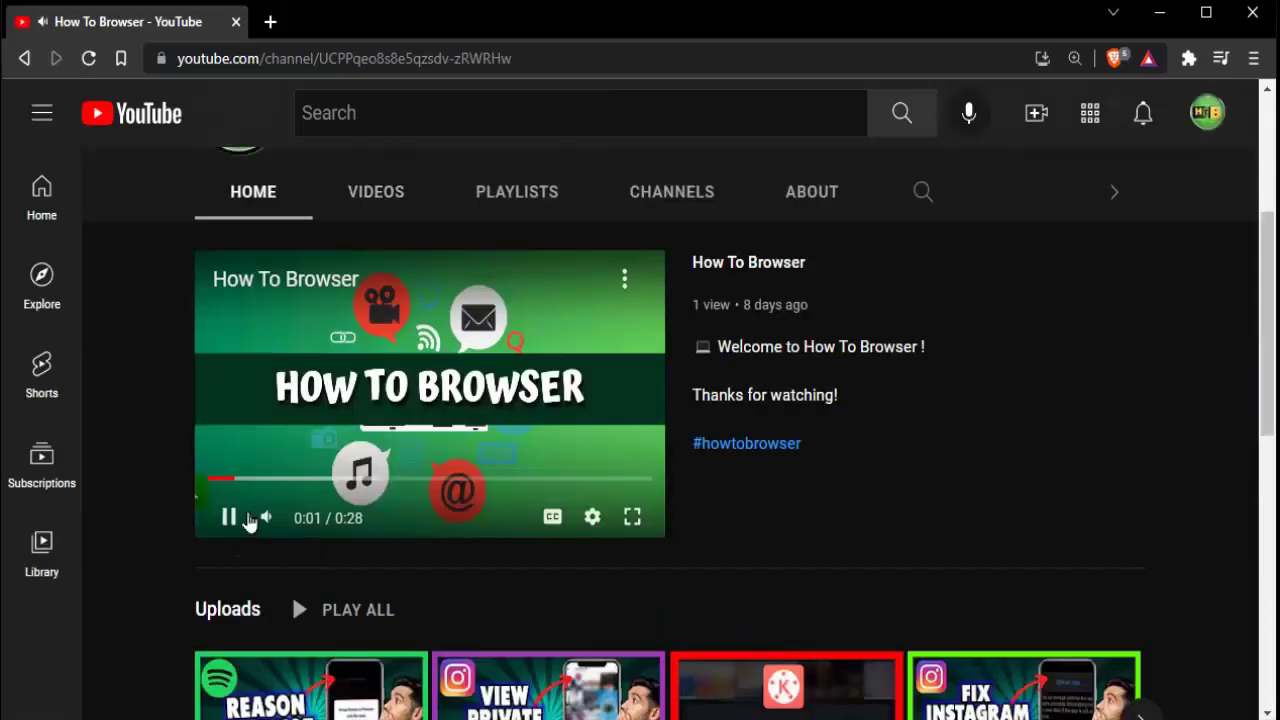
left_click(240, 518)
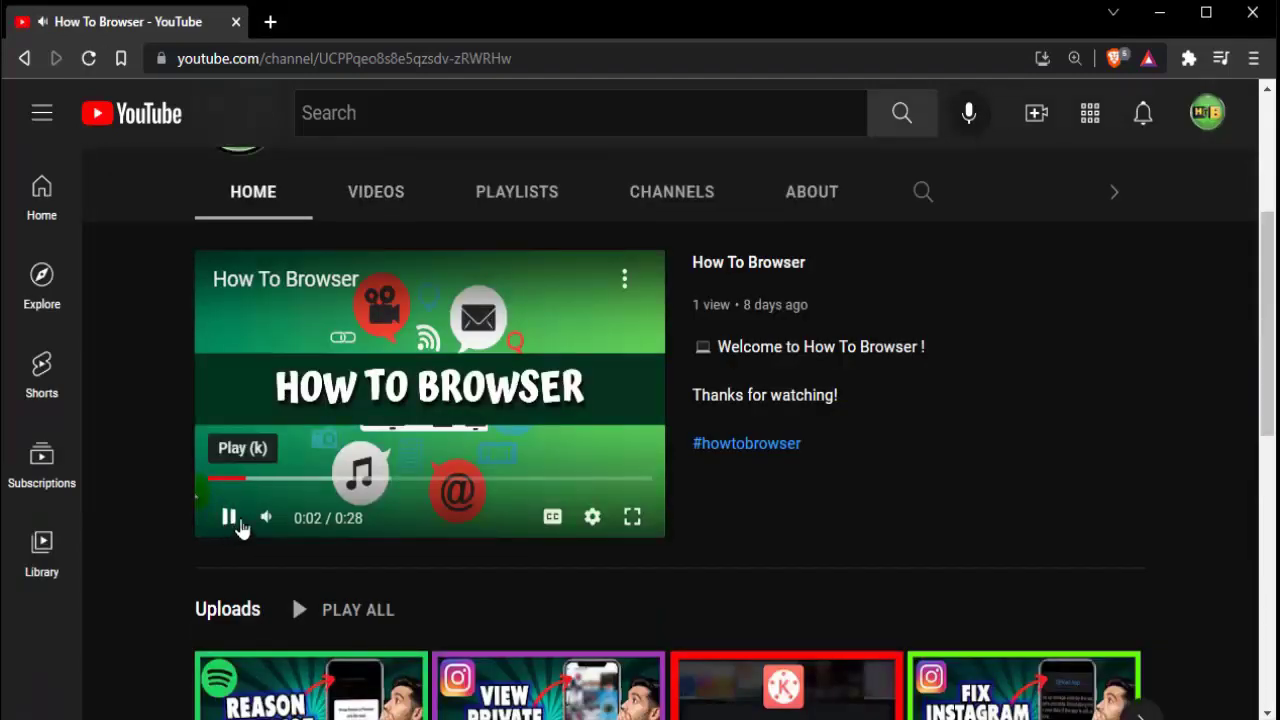
scroll(421, 456, "up", 3)
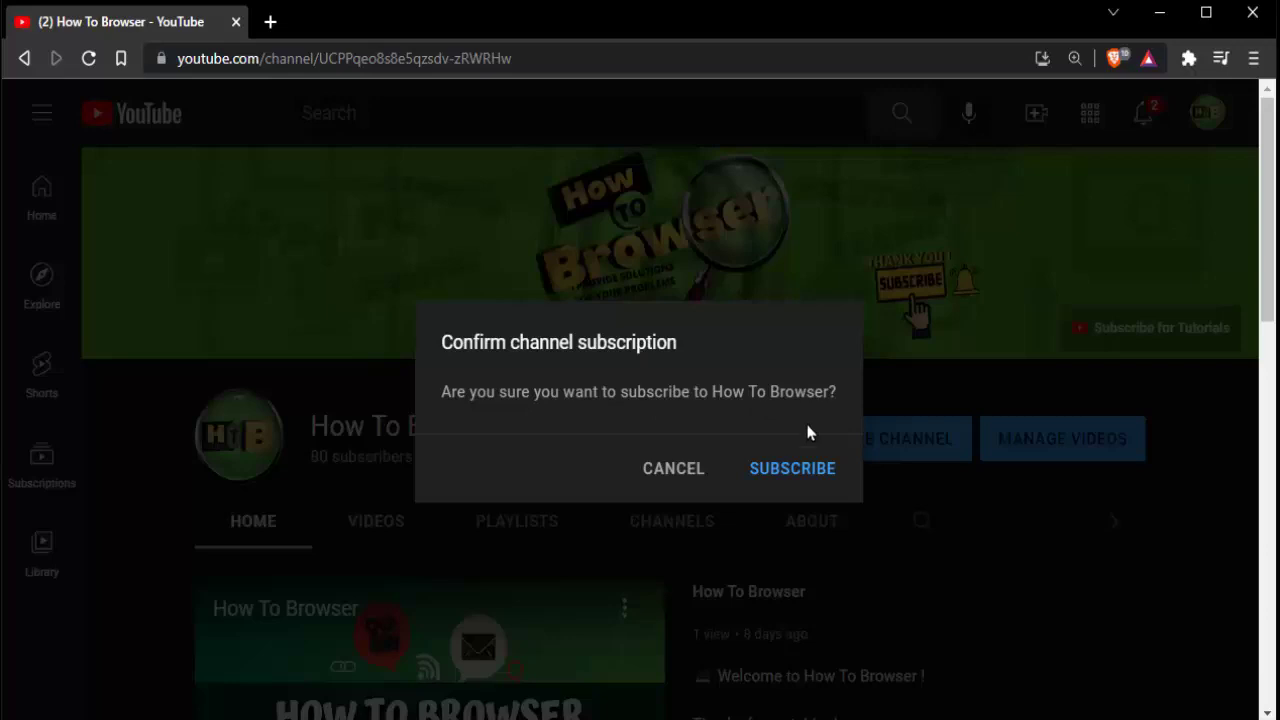
left_click(690, 470)
scroll(691, 477, "down", 4)
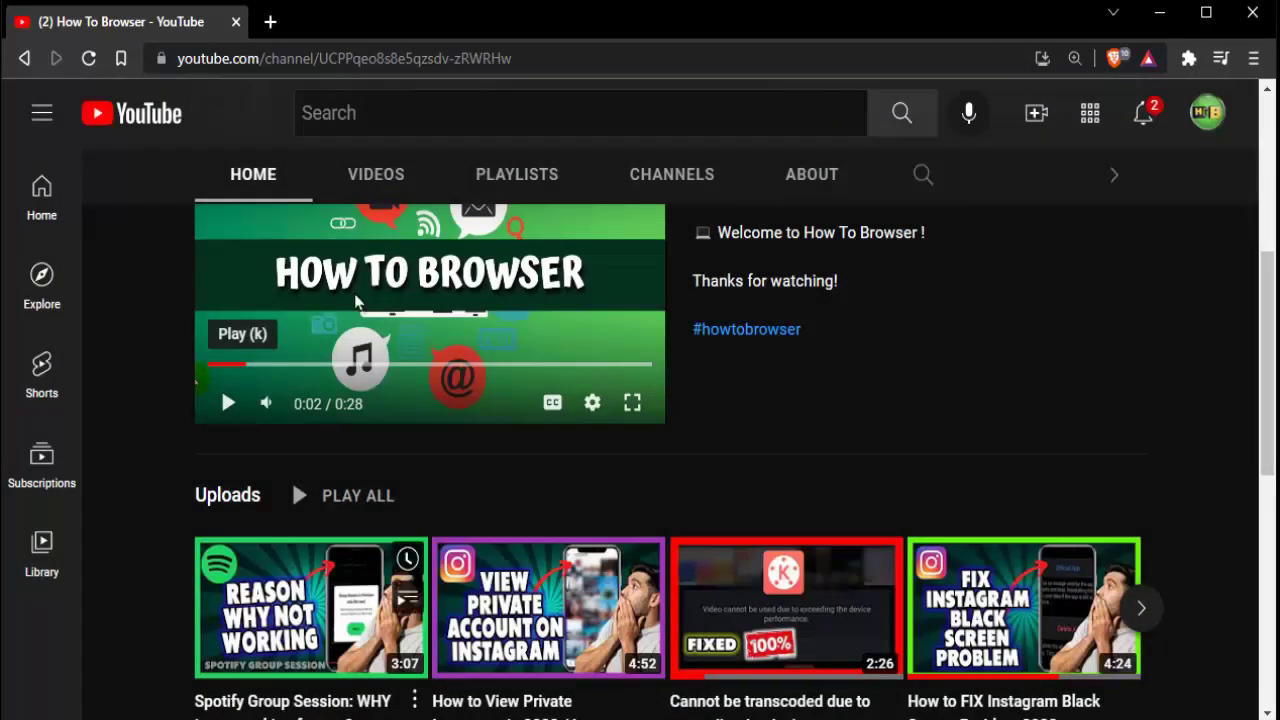
scroll(400, 380, "up", 4)
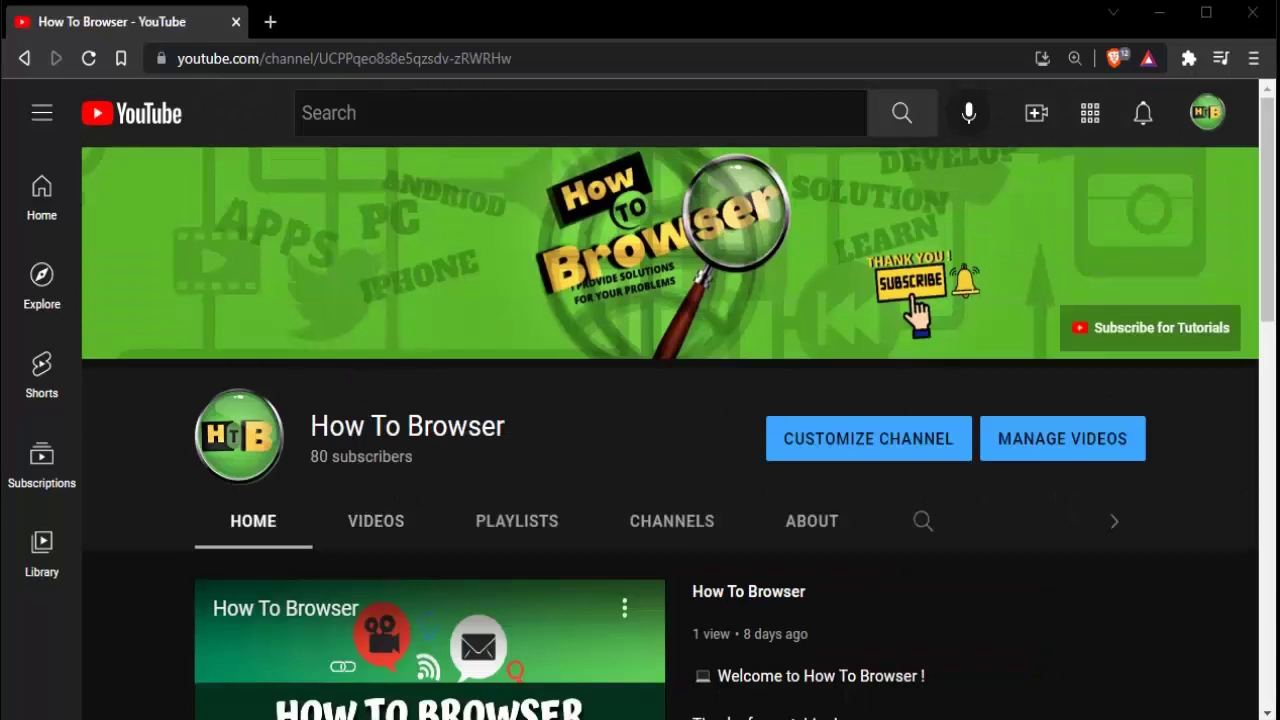
Look over the existing links on the channel's About page
left_click(812, 532)
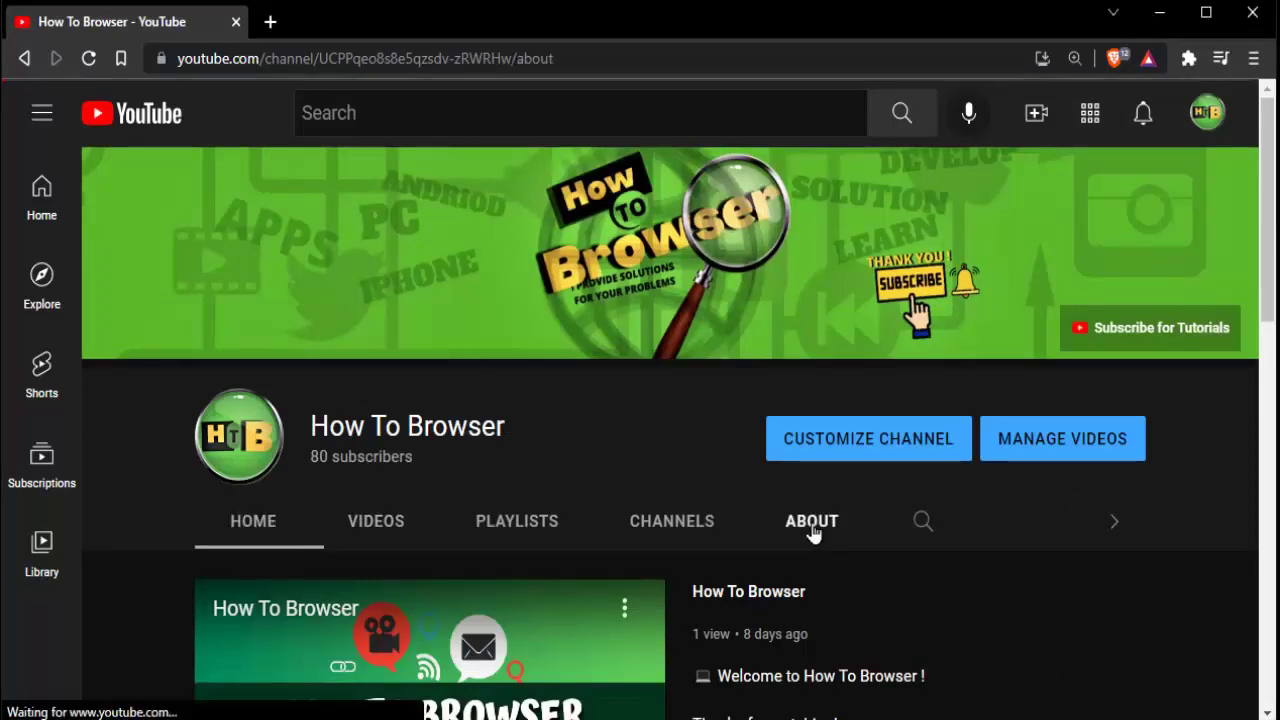
scroll(673, 508, "down", 3)
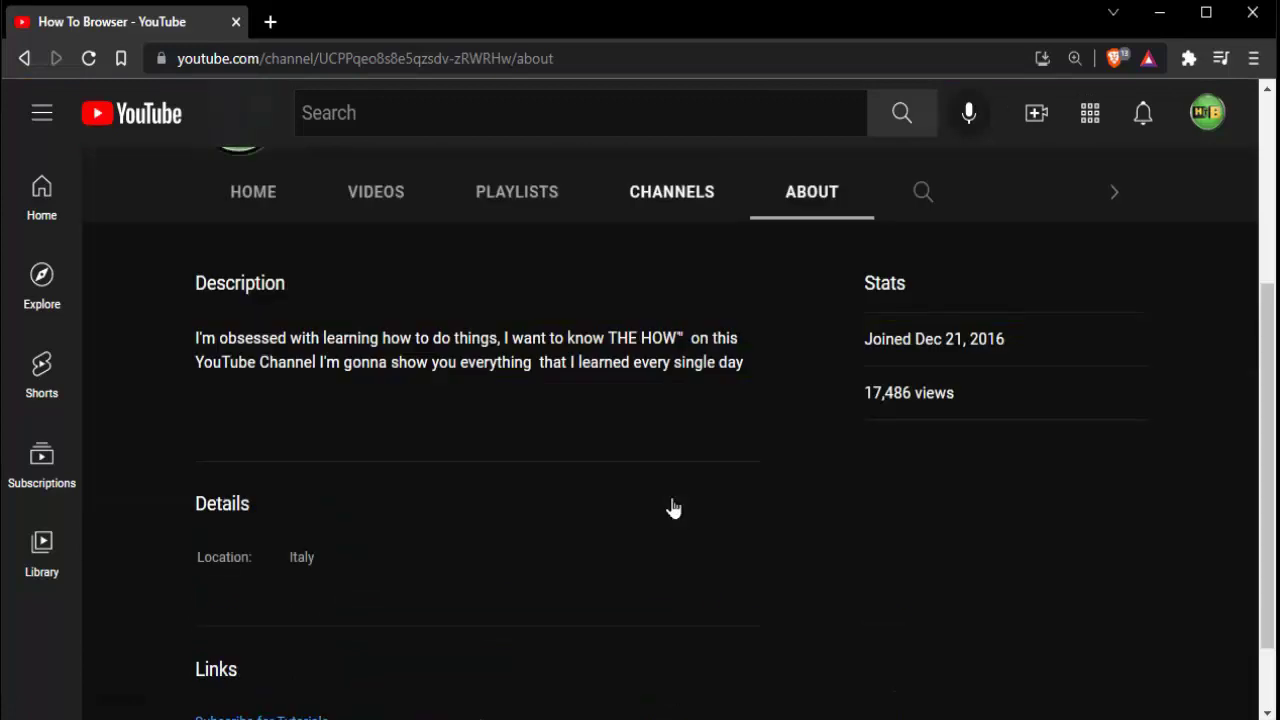
scroll(673, 508, "down", 1)
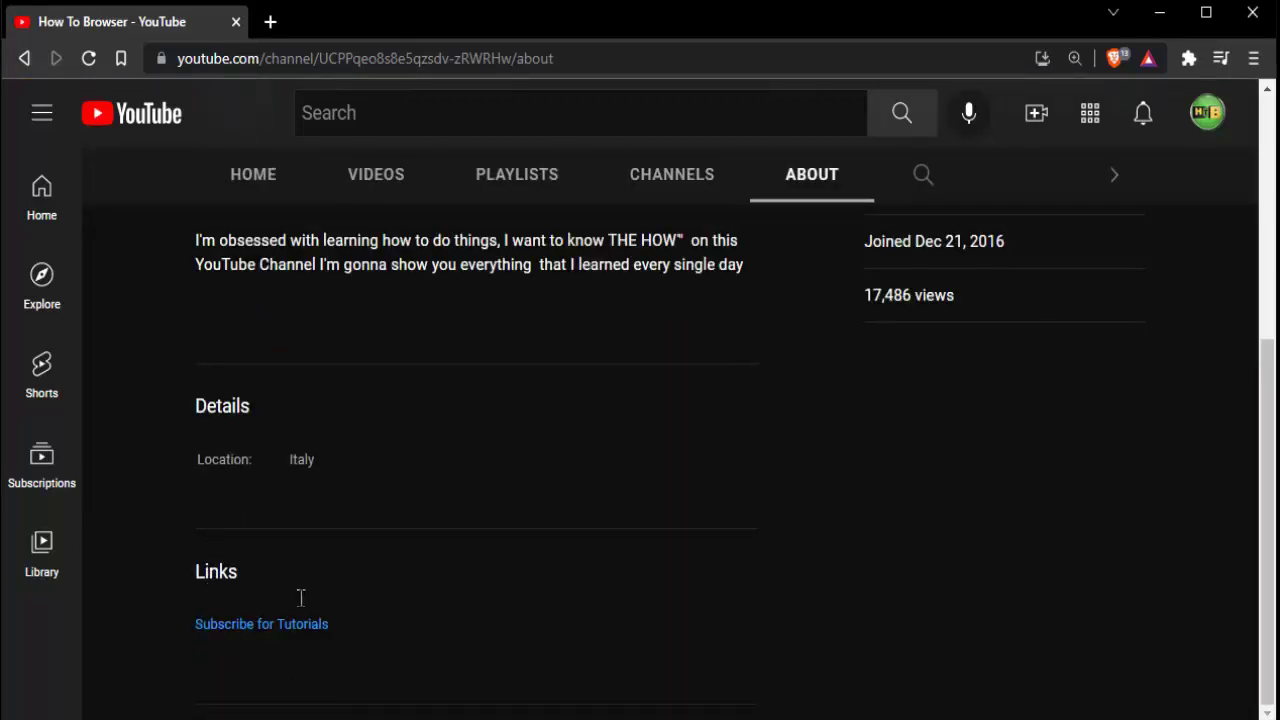
scroll(300, 597, "up", 4)
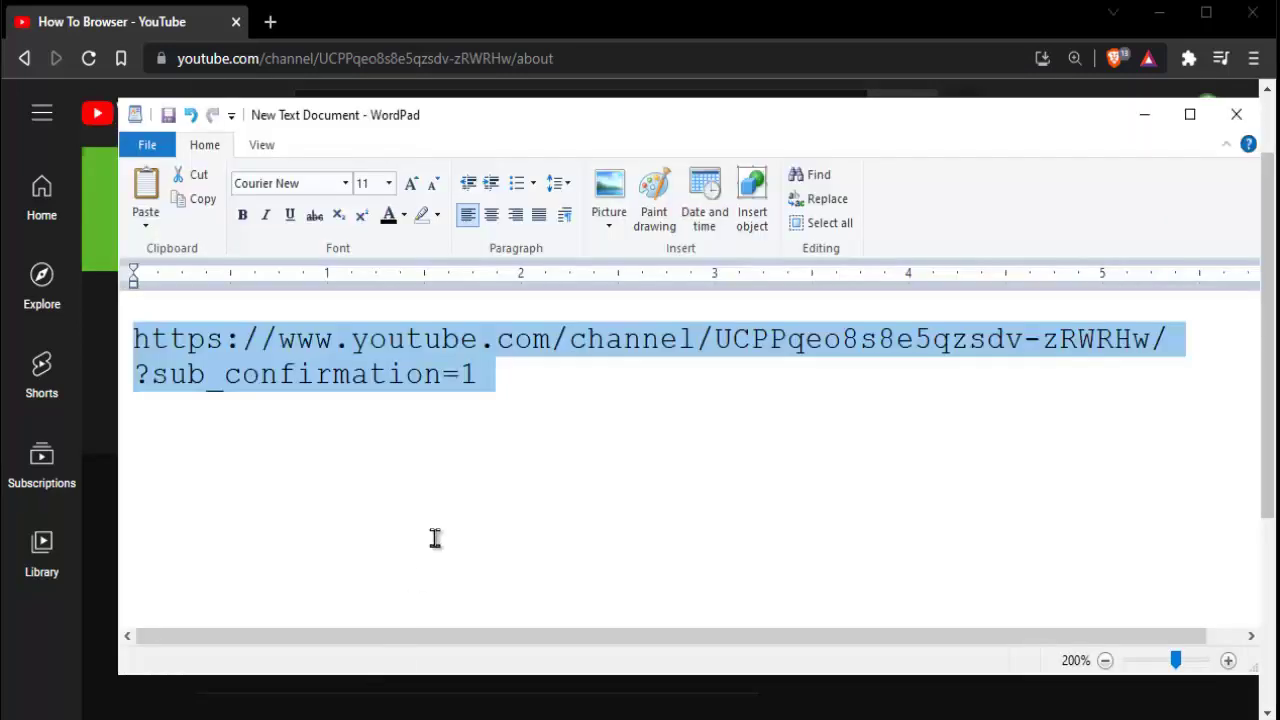
Copy the auto-subscribe link from WordPad and return to the channel page
right_click(463, 372)
left_click(503, 404)
left_click(1144, 114)
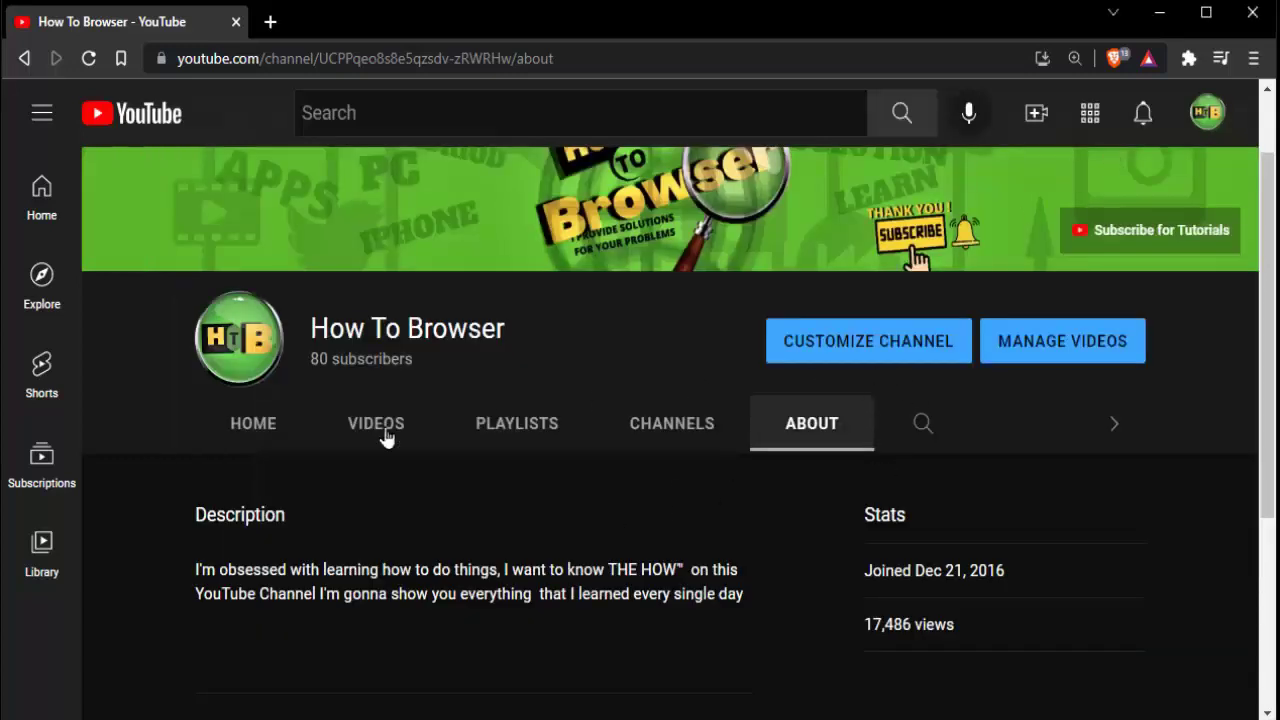
scroll(257, 594, "down", 3)
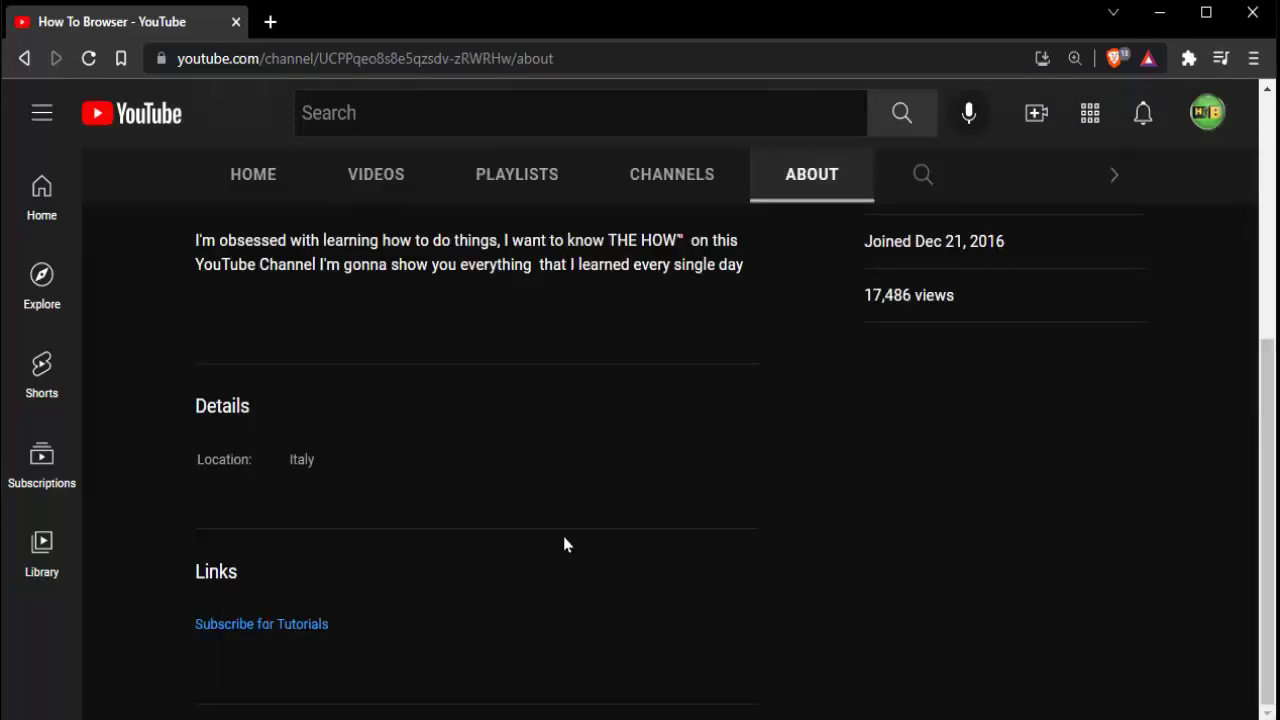
scroll(564, 535, "up", 4)
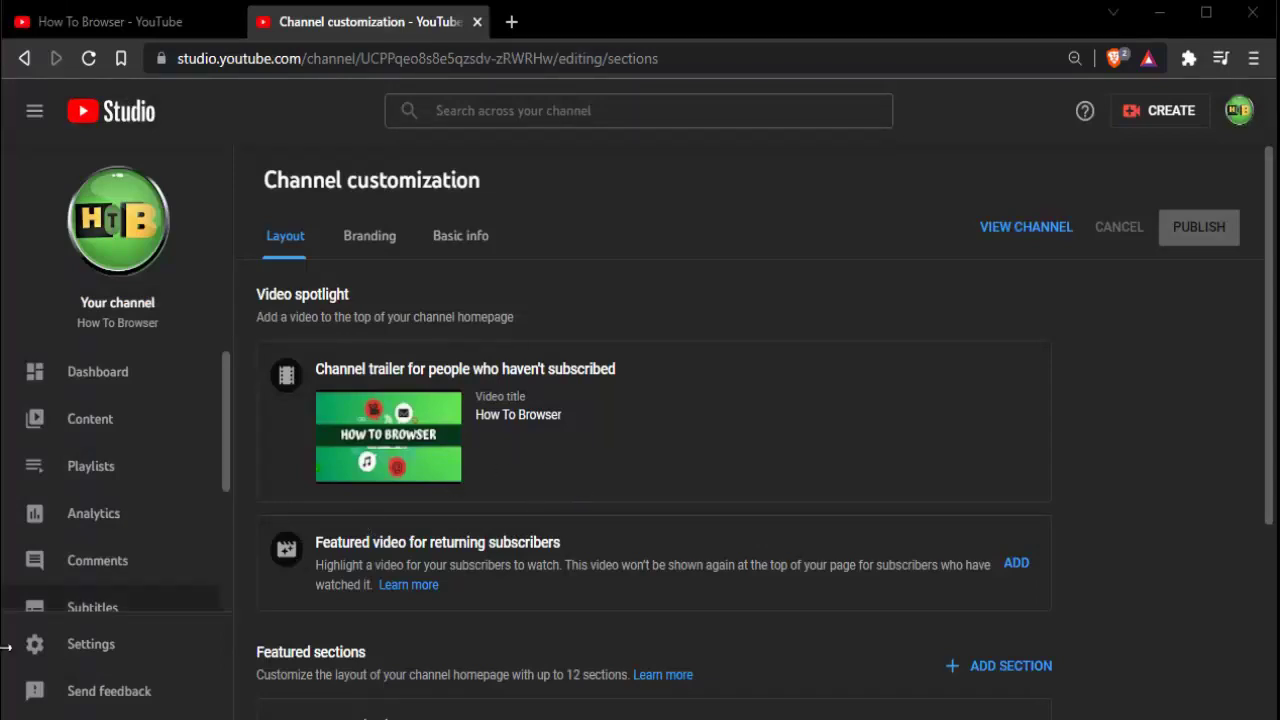
Go to the Basic info settings and add a new channel link row
scroll(330, 530, "down", 3)
scroll(395, 478, "up", 3)
scroll(378, 365, "down", 3)
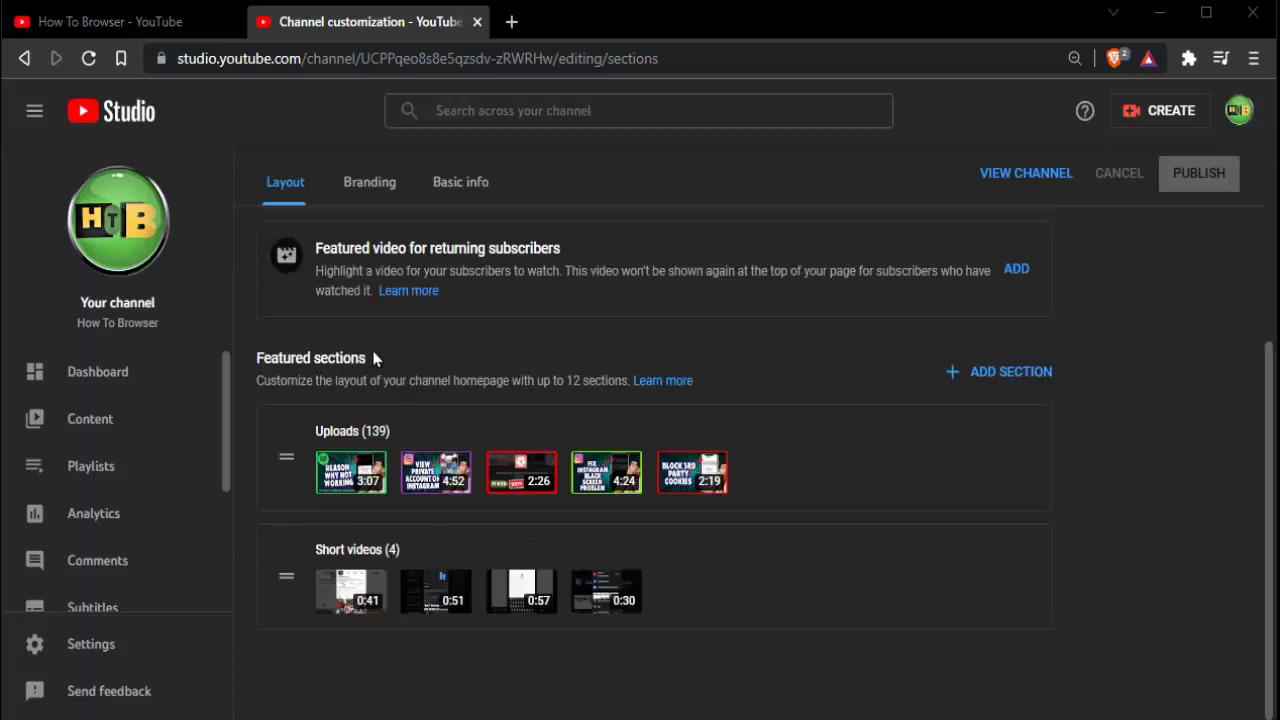
scroll(406, 345, "up", 3)
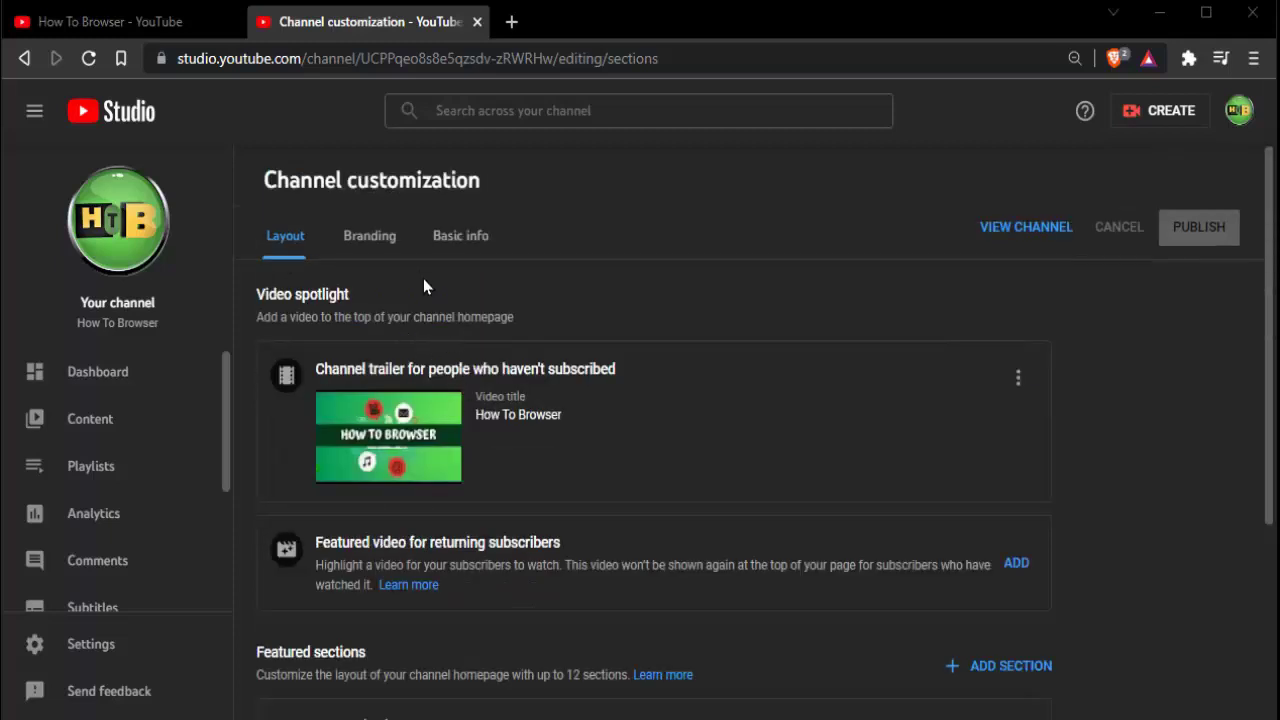
left_click(458, 245)
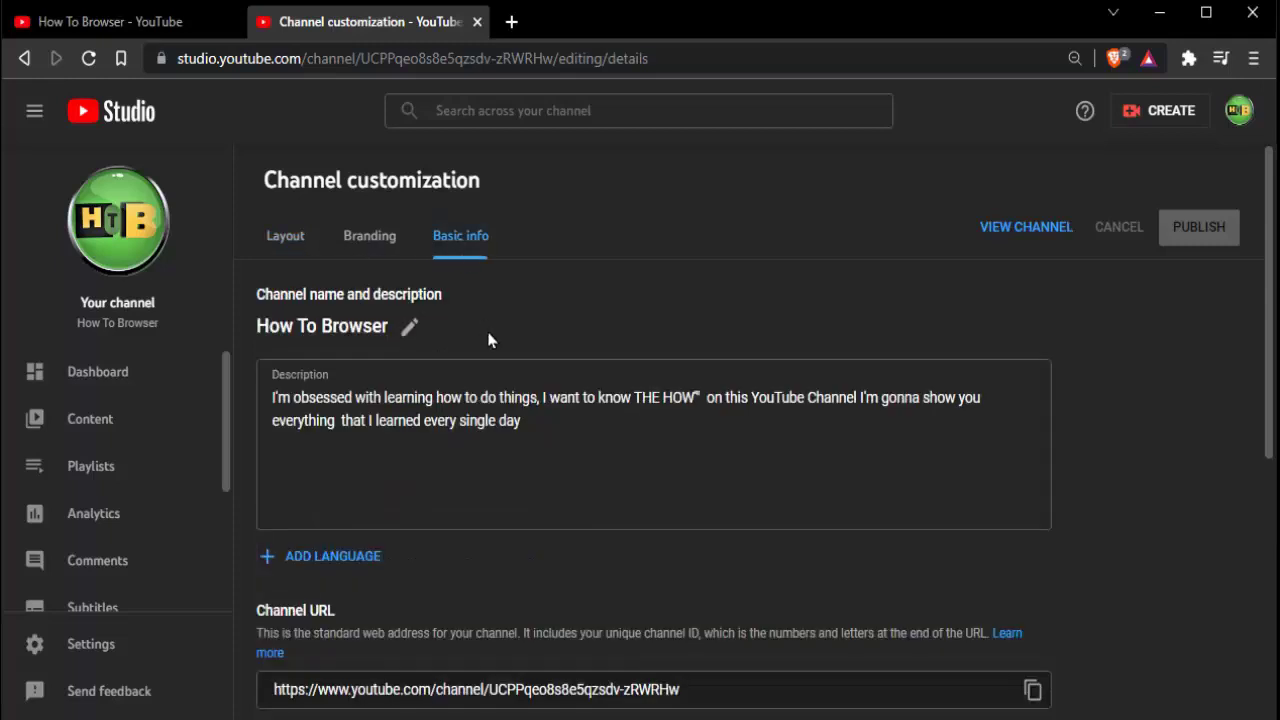
scroll(490, 335, "down", 3)
scroll(488, 340, "down", 2)
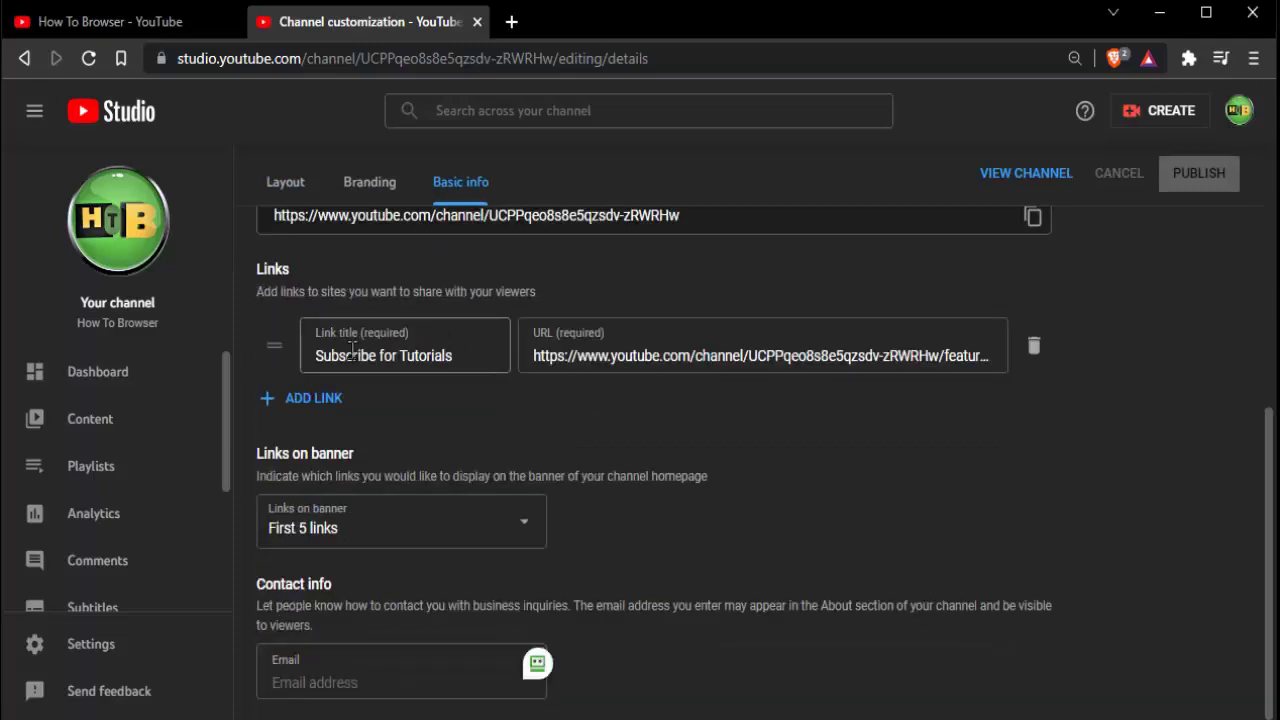
left_click(311, 401)
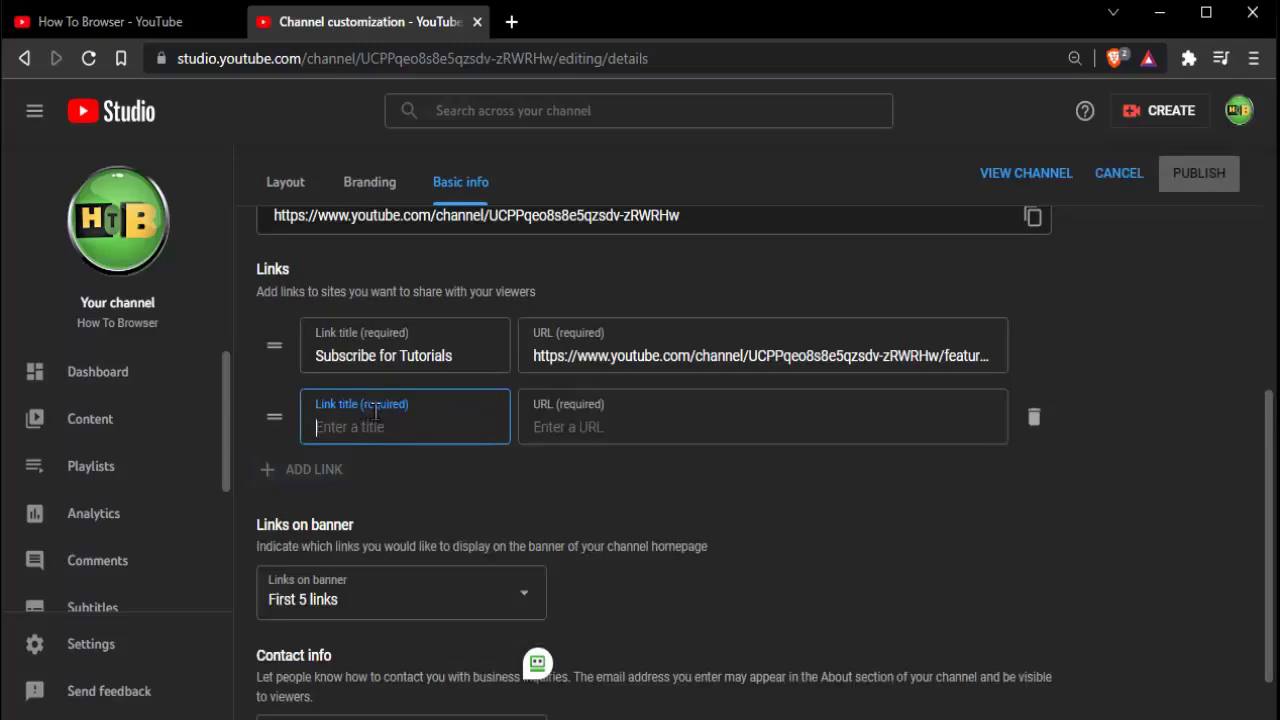
type("S")
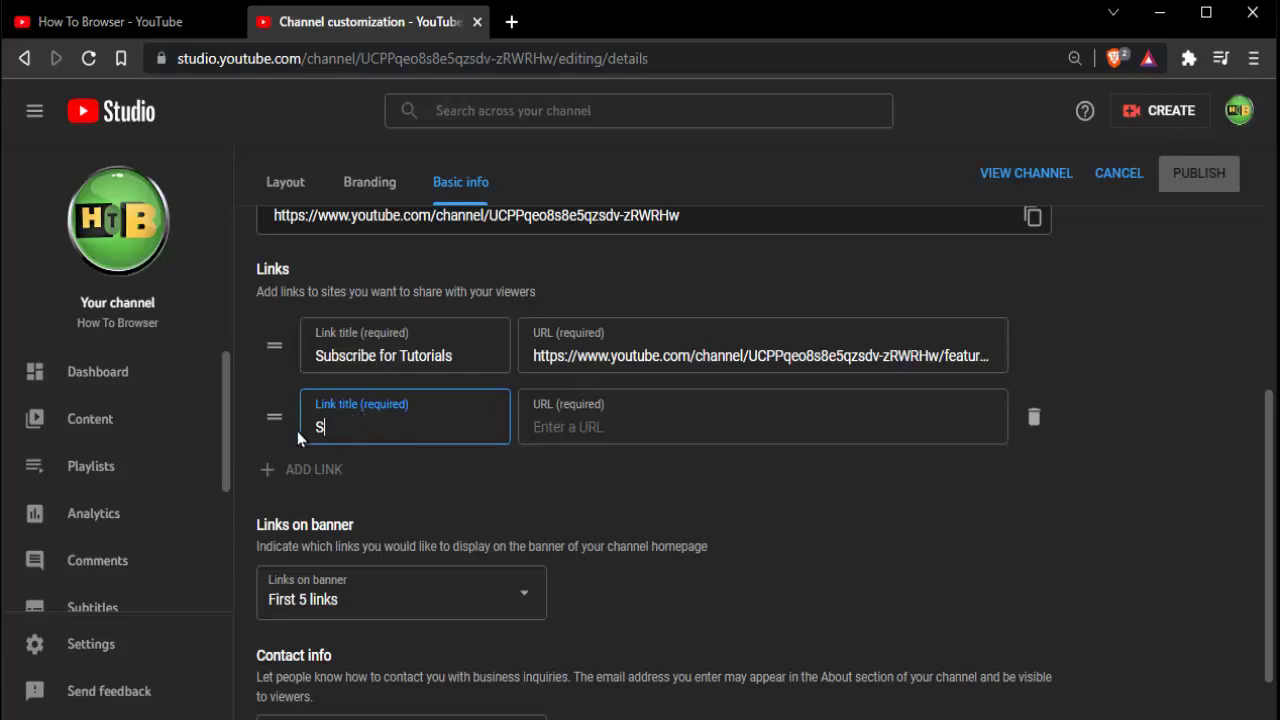
Paste the ?sub_confirmation=1 link as the URL and begin the title 'Subseir'
left_click(555, 418)
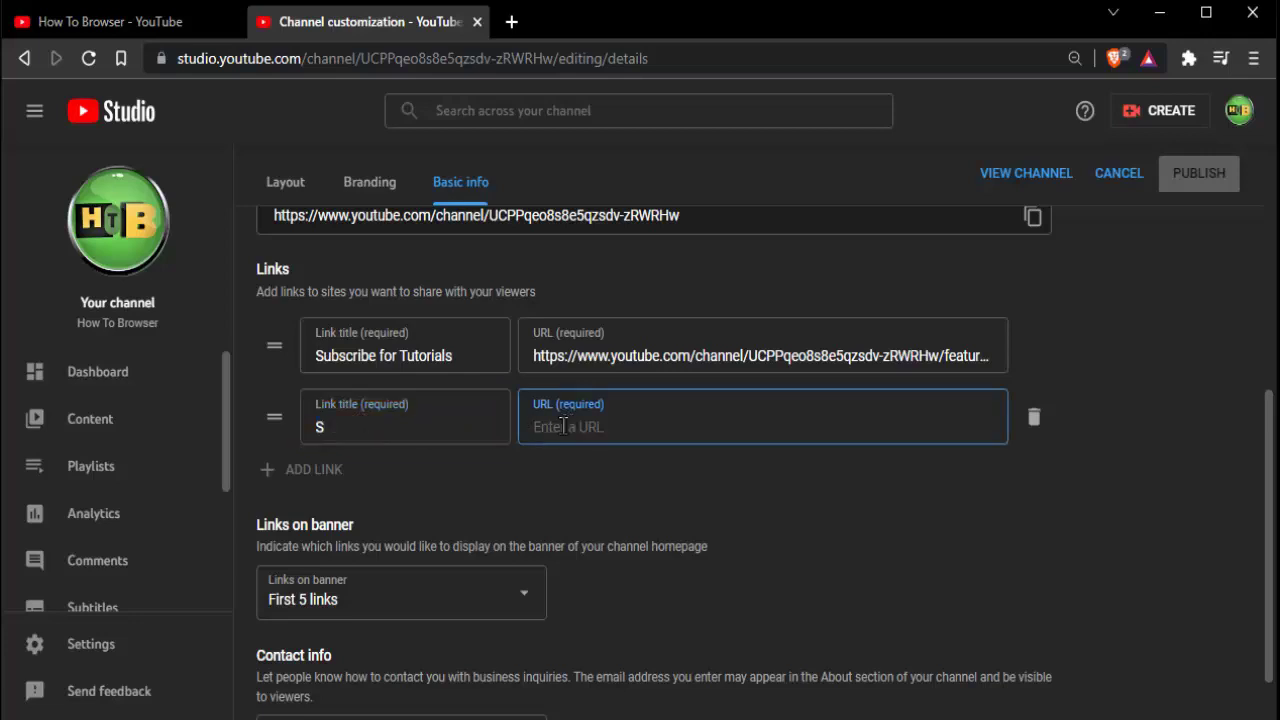
key("alt+Tab")
key("alt+Tab")
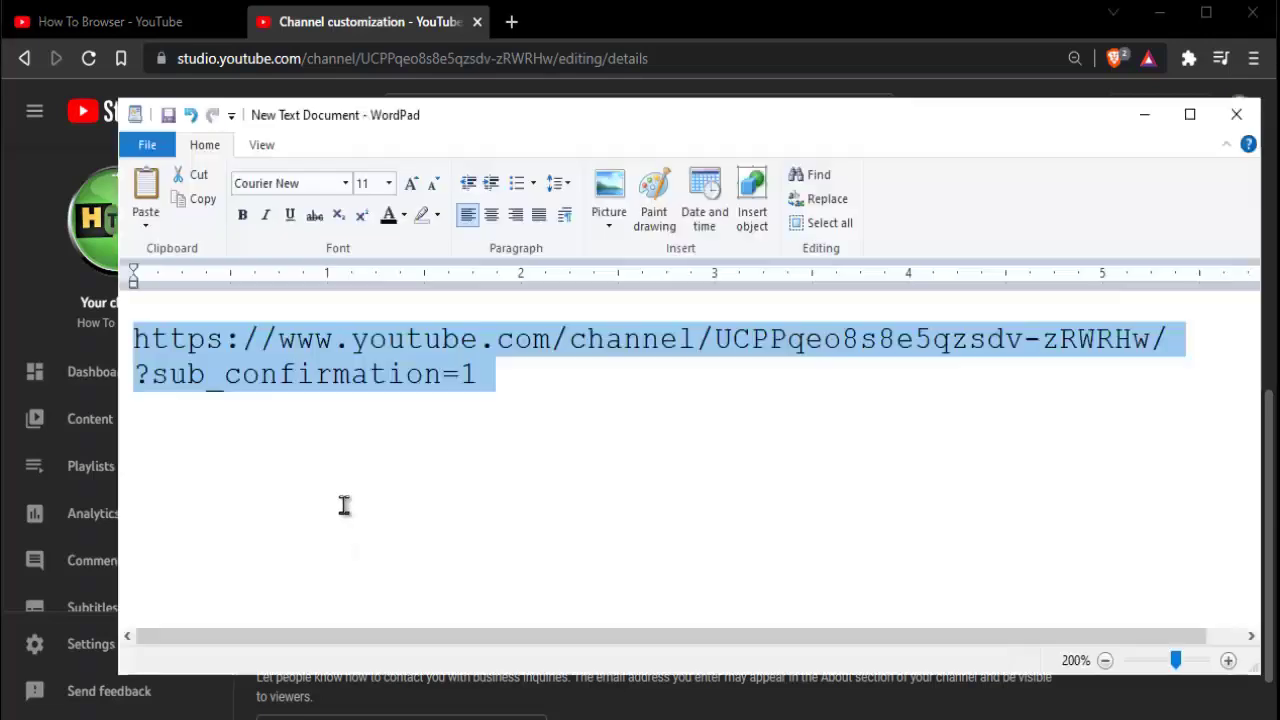
left_click(1144, 114)
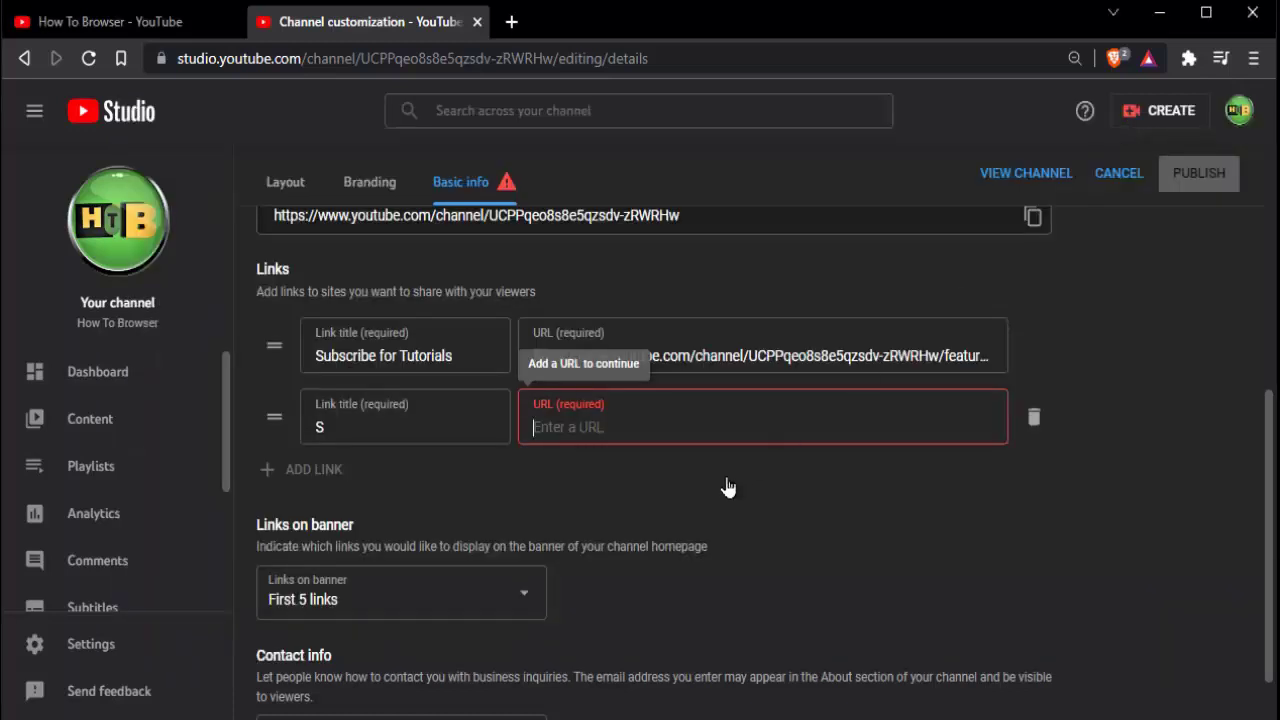
left_click(680, 429)
type("https://www.youtube.com/channel/UCPPqeo8s8e5qzsdv-zRWRHw/ ?sub_confirmation=1")
left_click(436, 424)
type("S")
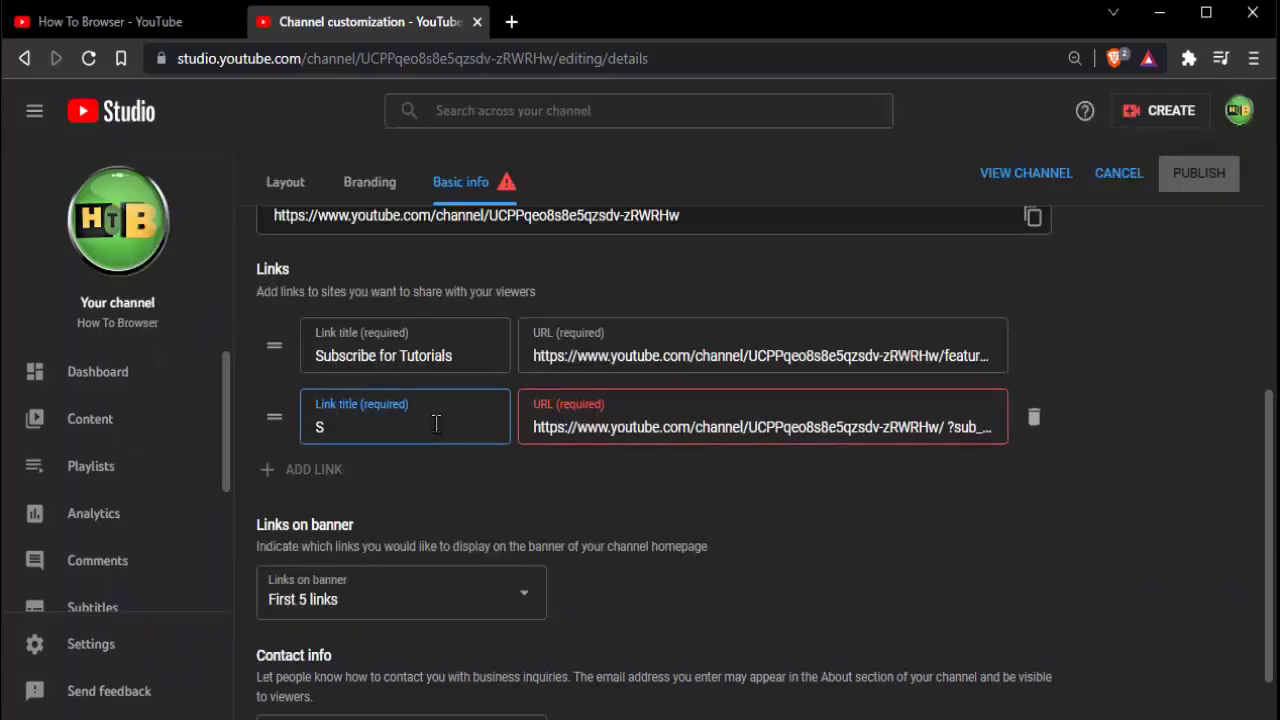
type("ubseir")
mouse_move(1209, 177)
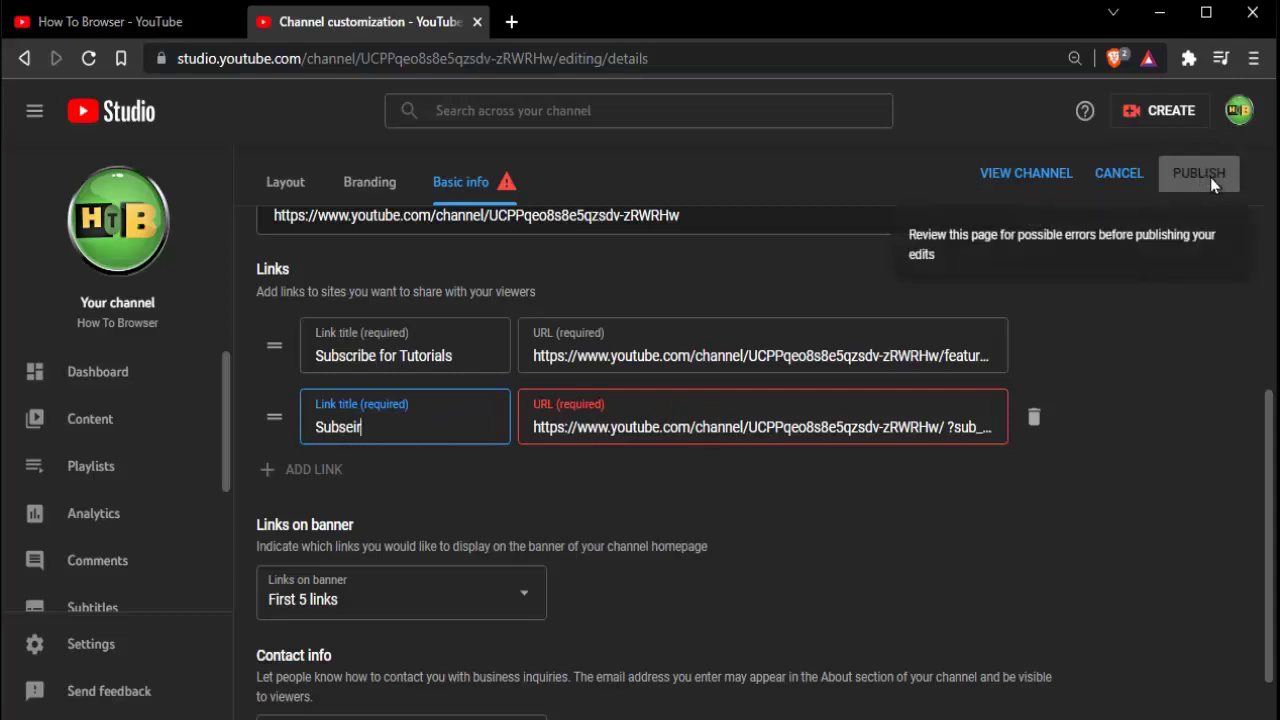